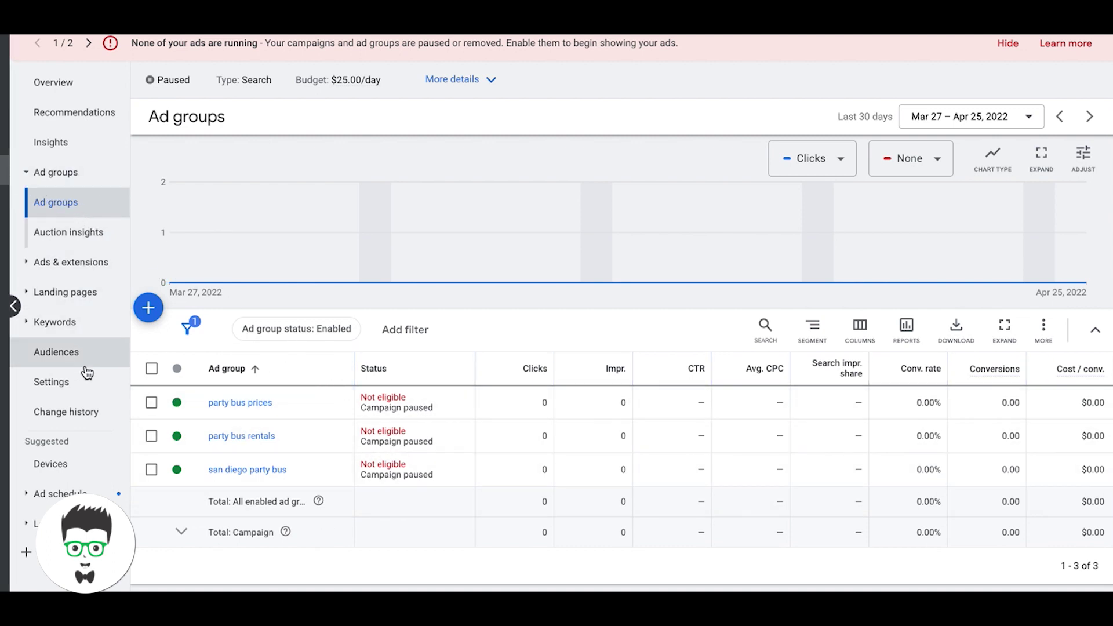
Go to the Settings page of the paused Party Bus Rental (Clone) campaign
{"action": "left_click", "coordinate": [62, 392]}
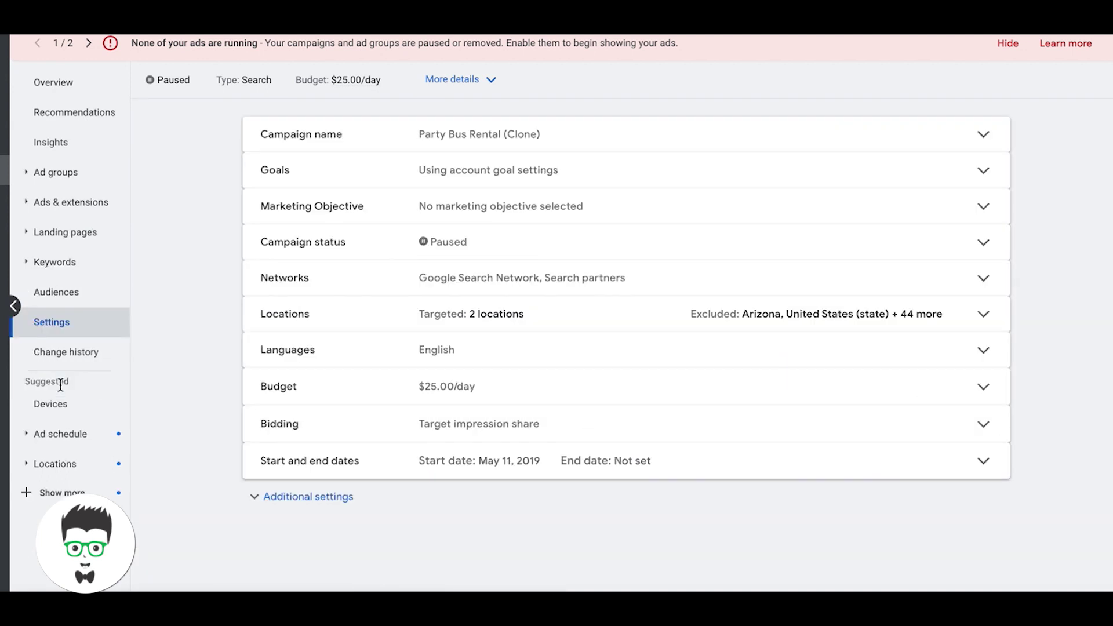
Expand the Locations setting and review the two San Diego targets and 45 exclusions
{"action": "left_click", "coordinate": [360, 314]}
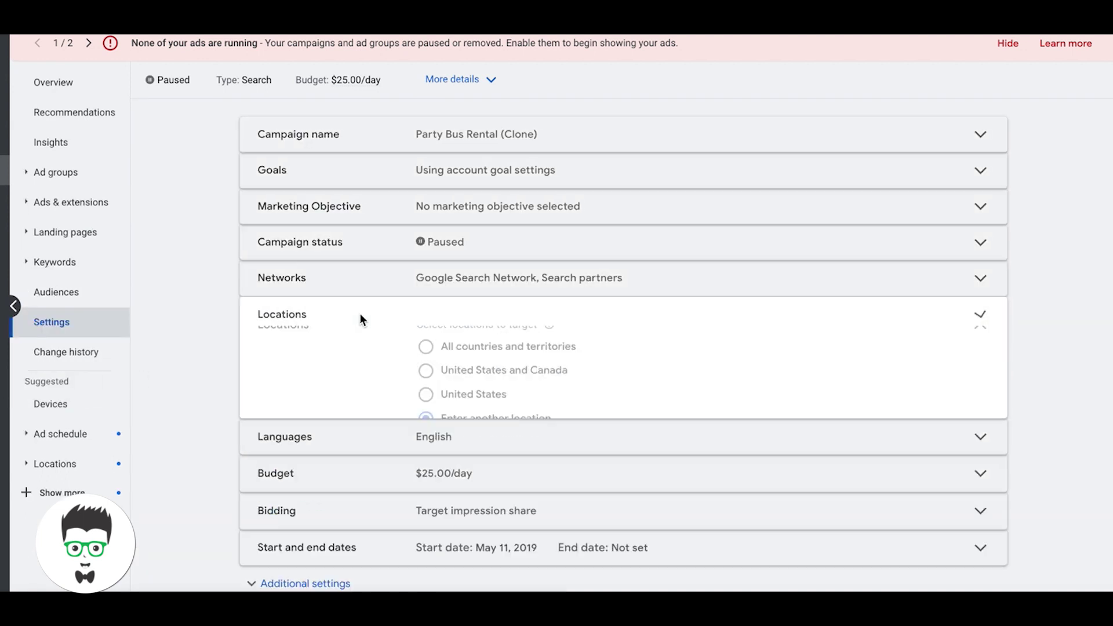
{"action": "scroll", "coordinate": [392, 462], "scroll_direction": "down", "scroll_amount": 3}
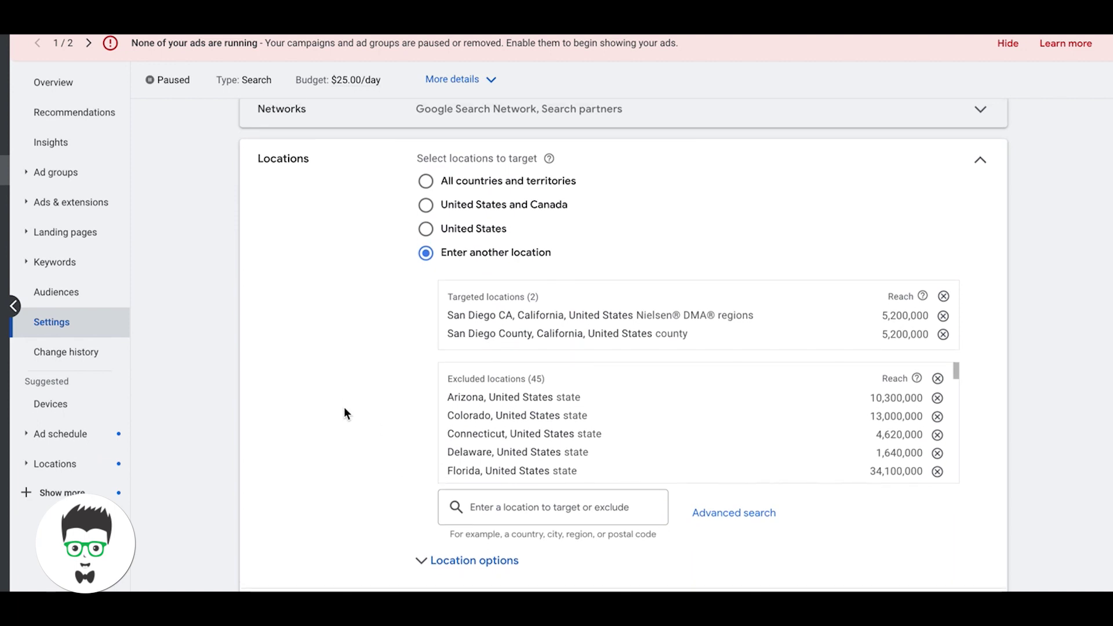
{"action": "scroll", "coordinate": [343, 411], "scroll_direction": "down", "scroll_amount": 1}
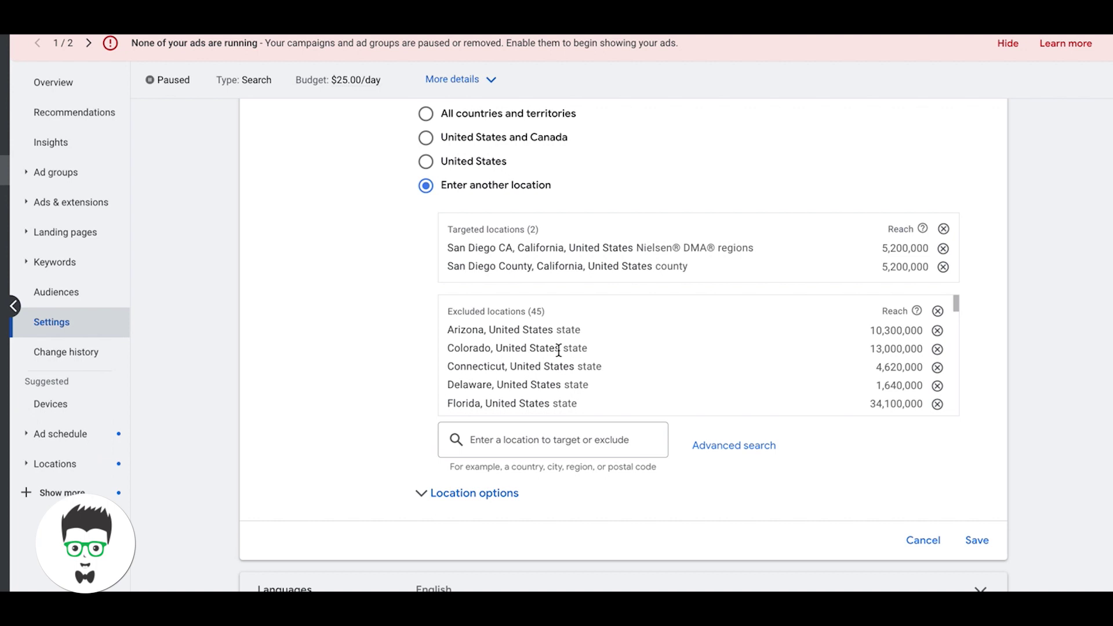
{"action": "scroll", "coordinate": [317, 371], "scroll_direction": "down", "scroll_amount": 2}
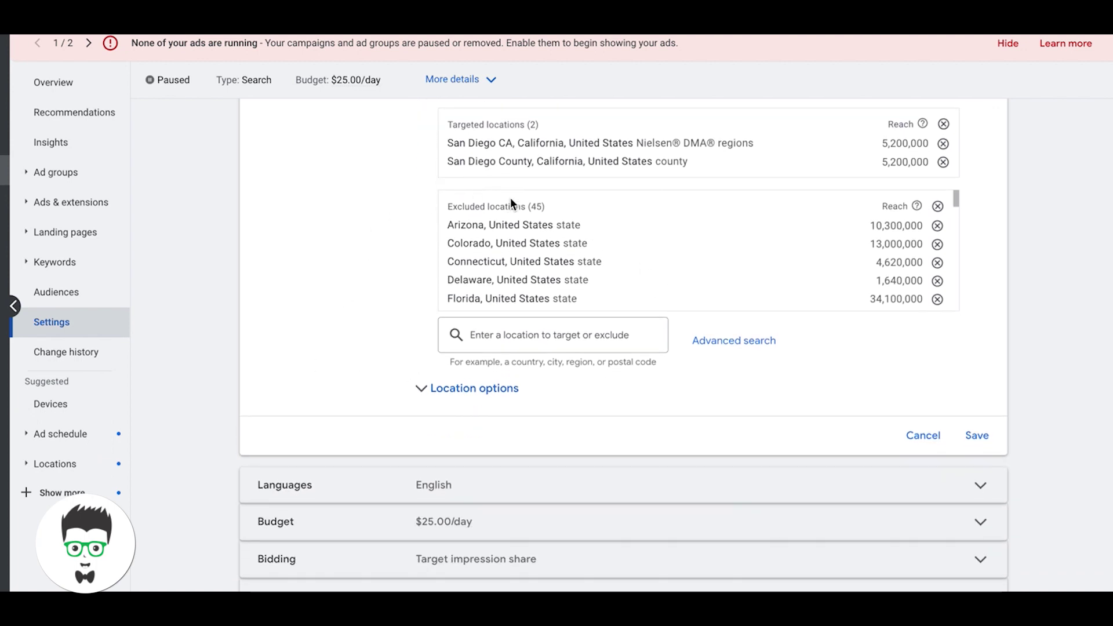
Confirm presence-only targeting for San Diego, save the location settings, and open the Locations report
{"action": "left_click", "coordinate": [464, 388]}
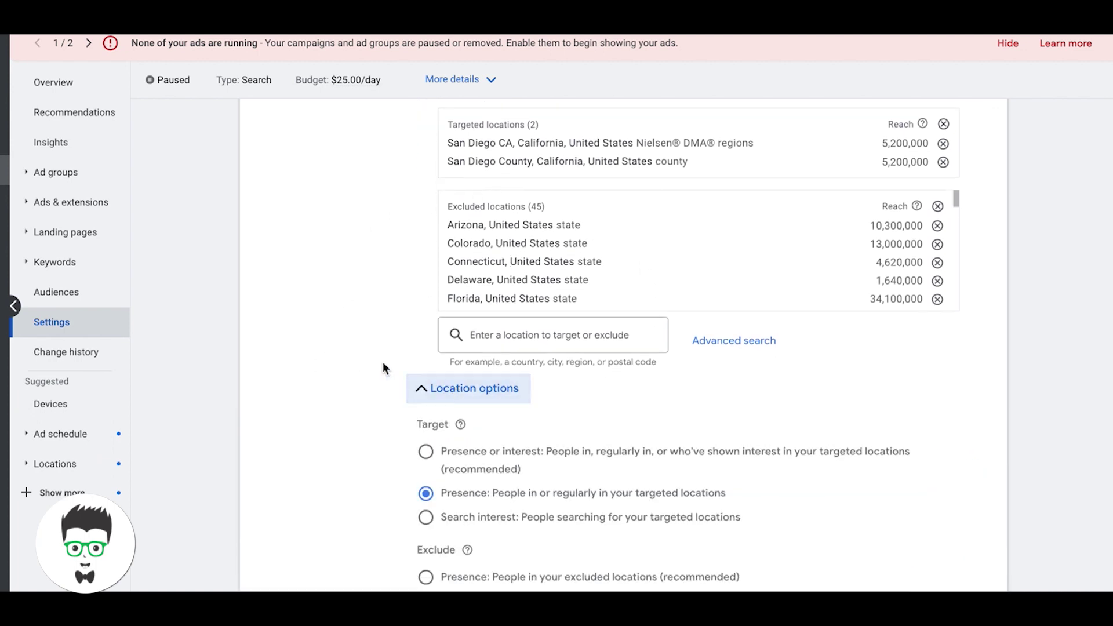
{"action": "scroll", "coordinate": [350, 349], "scroll_direction": "down", "scroll_amount": 3}
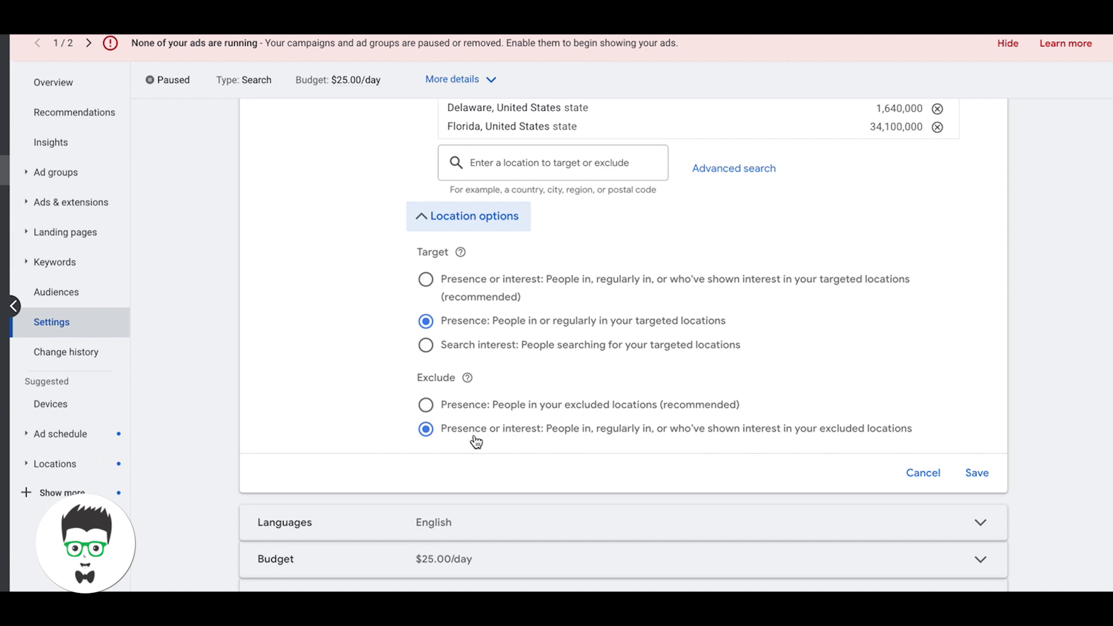
{"action": "left_click", "coordinate": [977, 473]}
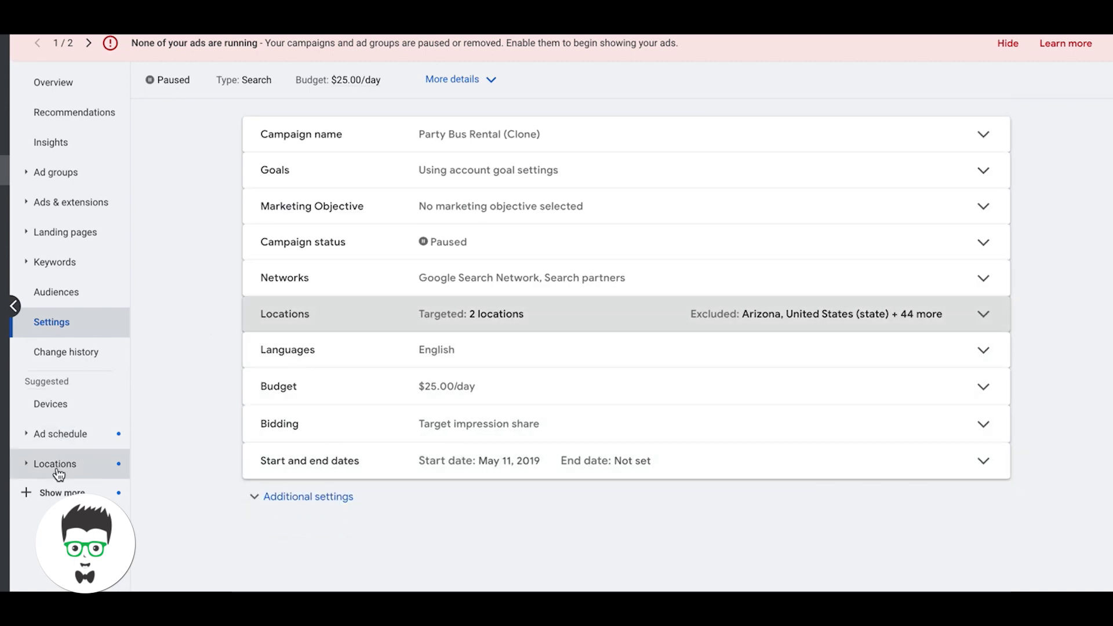
{"action": "left_click", "coordinate": [58, 472]}
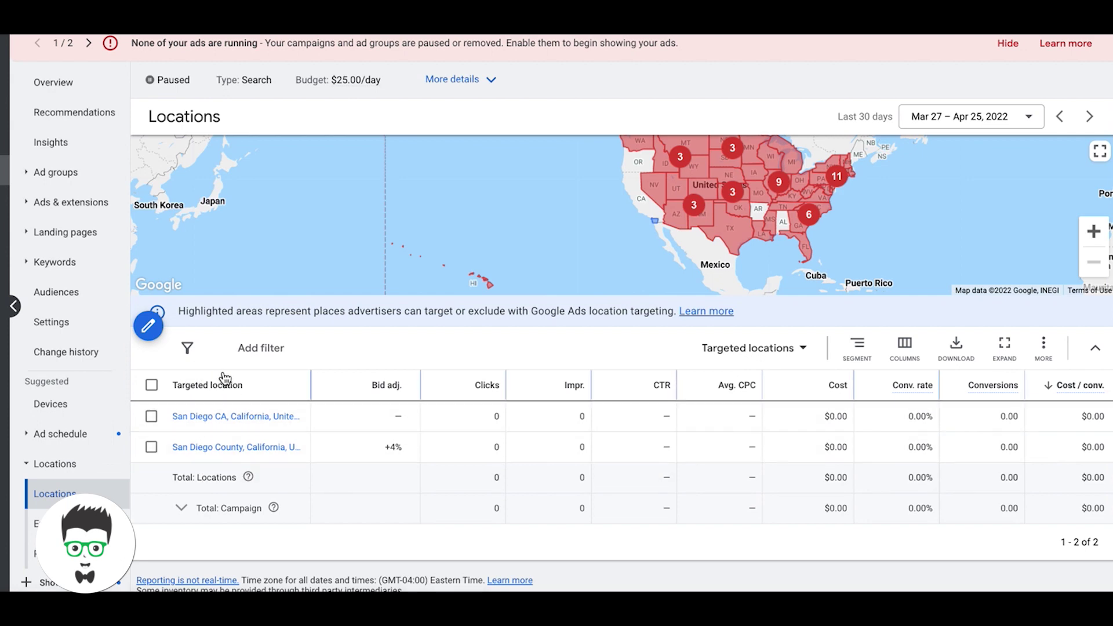
Try targeting a 20 mi radius around San Diego, then cancel without saving it
{"action": "left_click", "coordinate": [152, 331]}
{"action": "left_click", "coordinate": [207, 237]}
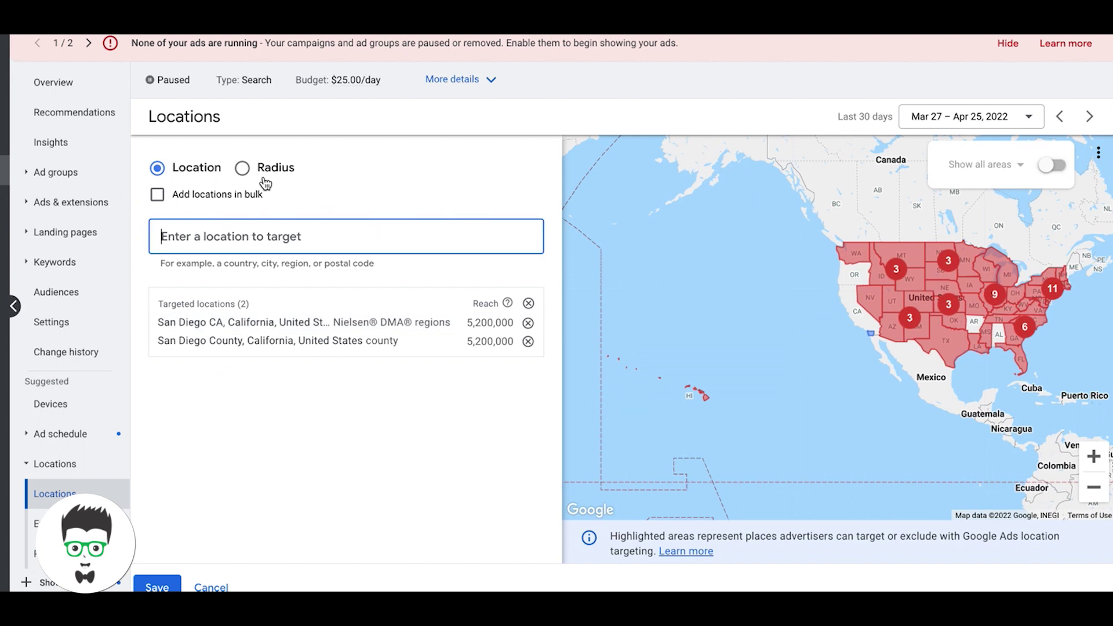
{"action": "left_click", "coordinate": [243, 170]}
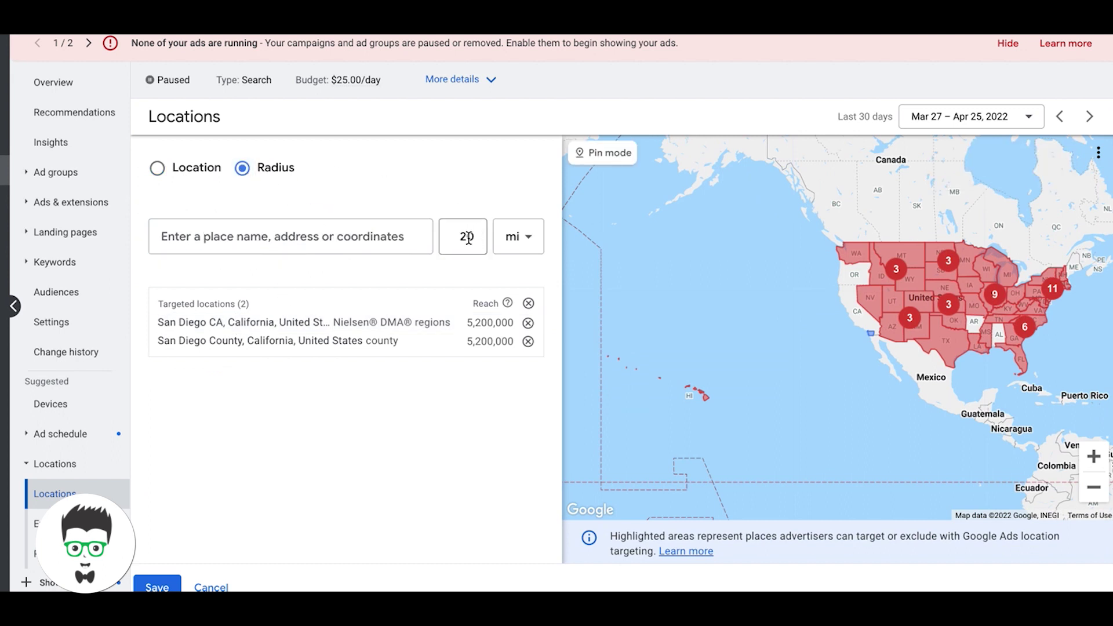
{"action": "left_click", "coordinate": [184, 238]}
{"action": "left_click", "coordinate": [452, 236]}
{"action": "left_click", "coordinate": [277, 234]}
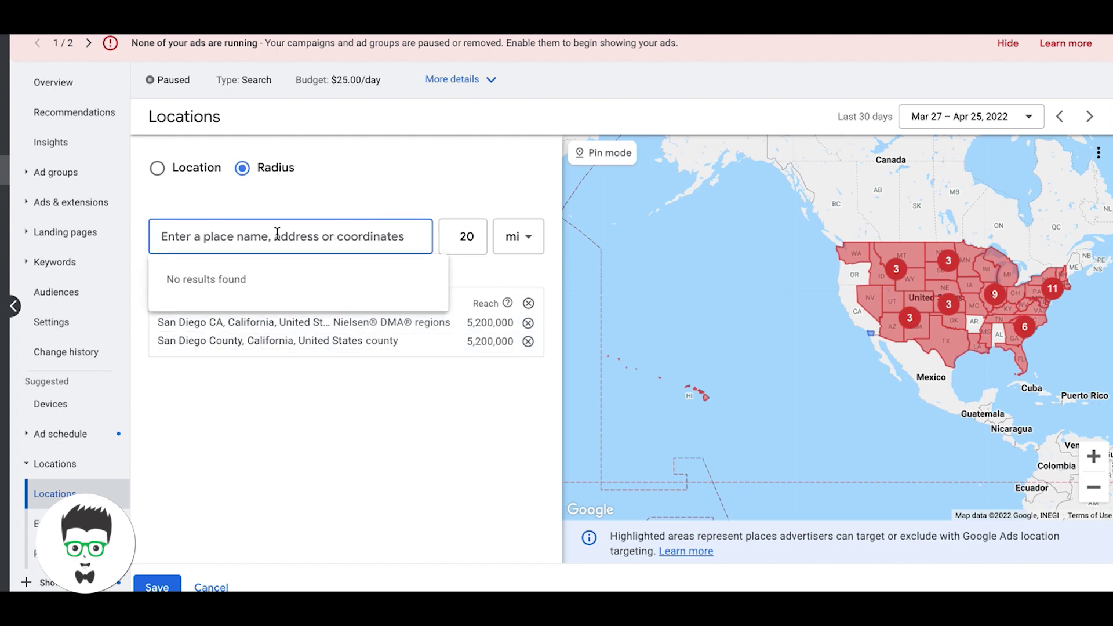
{"action": "type", "text": "san diego"}
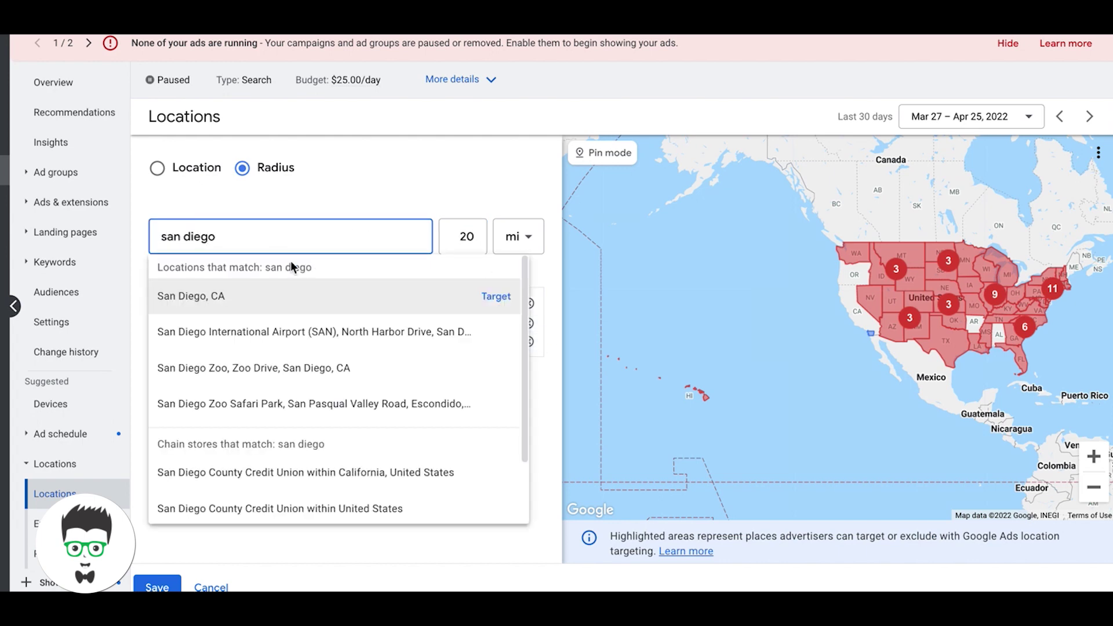
{"action": "left_click", "coordinate": [484, 296]}
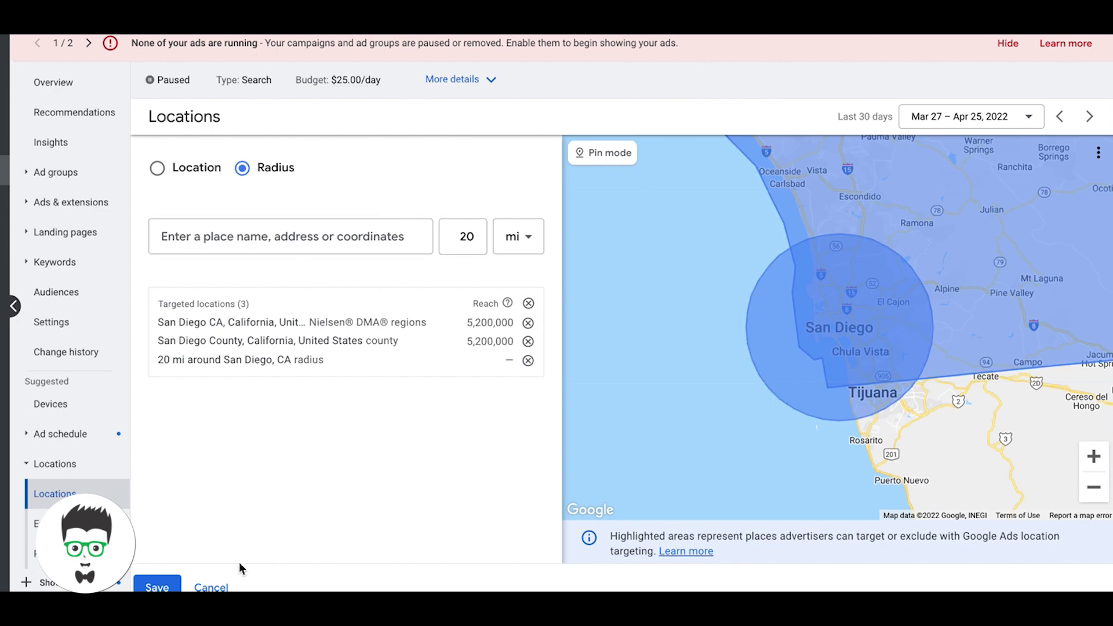
{"action": "left_click", "coordinate": [211, 588]}
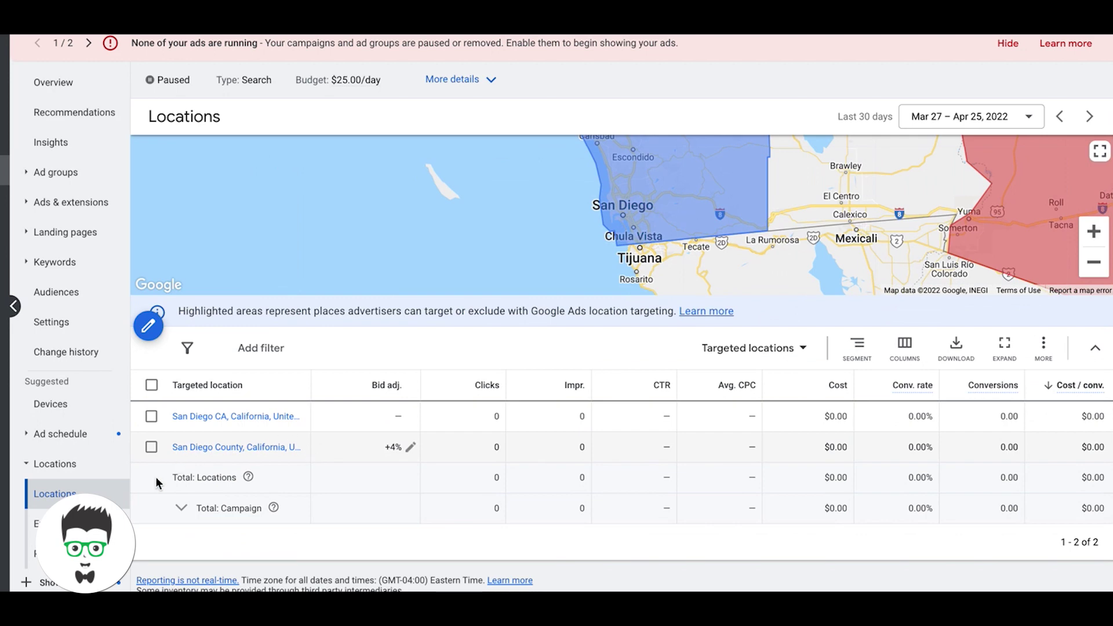
Switch to the Excluded locations view and zoom the map in on San Diego
{"action": "left_click", "coordinate": [52, 523]}
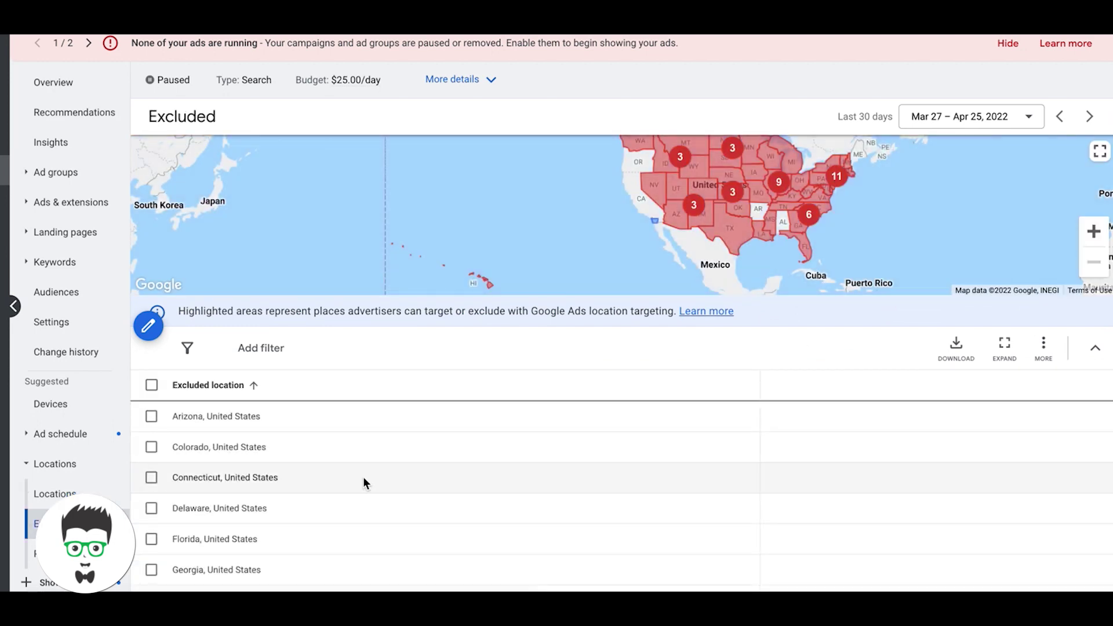
{"action": "left_click", "coordinate": [1092, 233]}
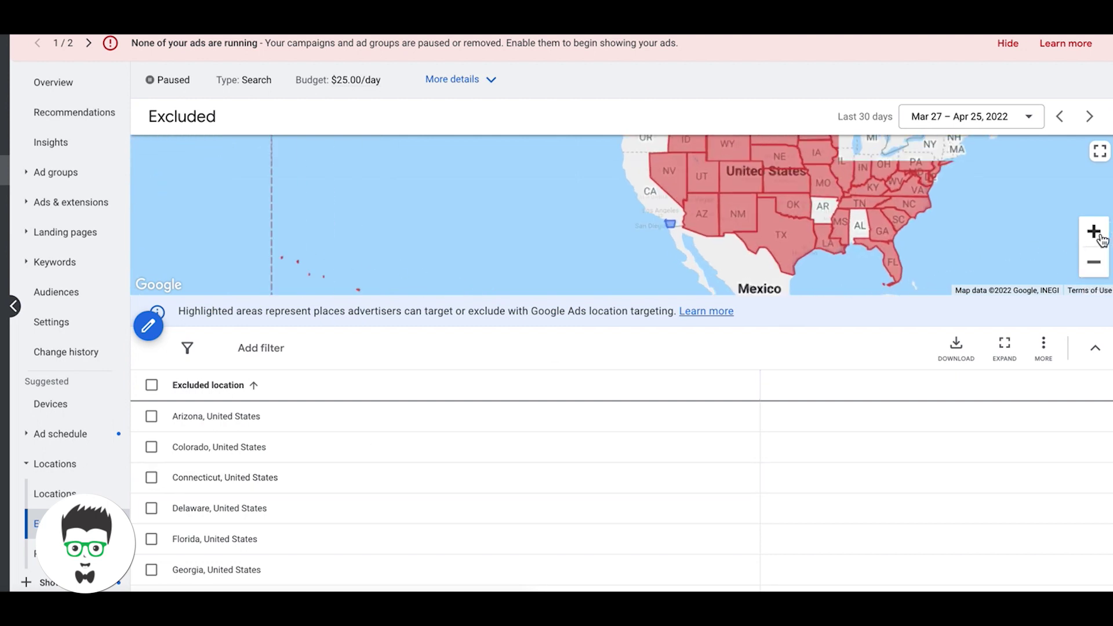
{"action": "left_click_drag", "start_coordinate": [763, 230], "coordinate": [756, 223]}
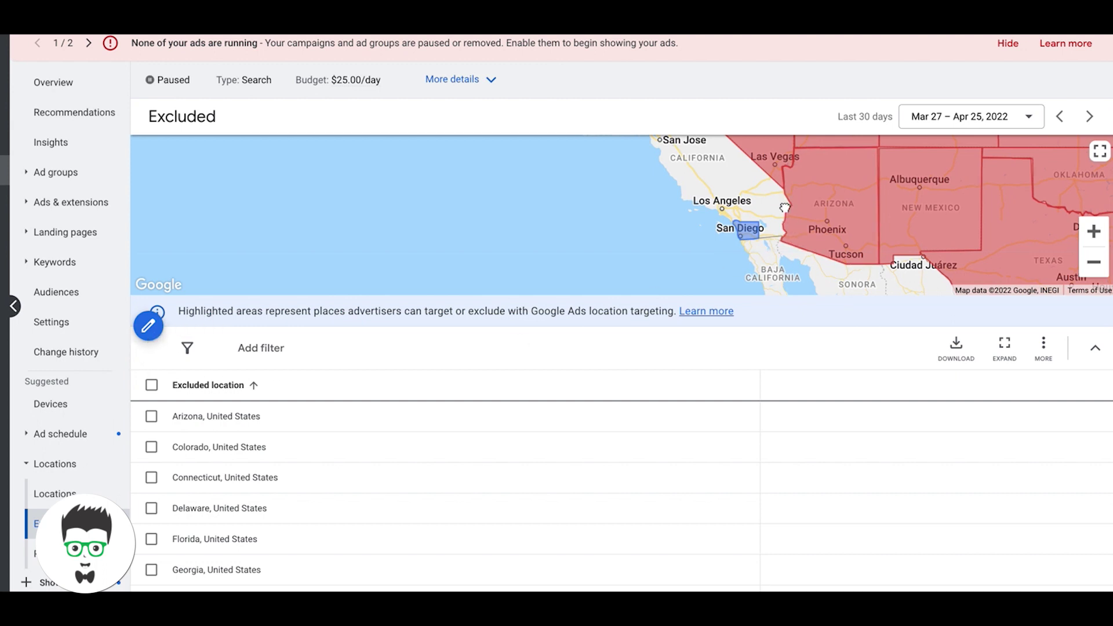
{"action": "left_click_drag", "start_coordinate": [778, 205], "coordinate": [774, 204]}
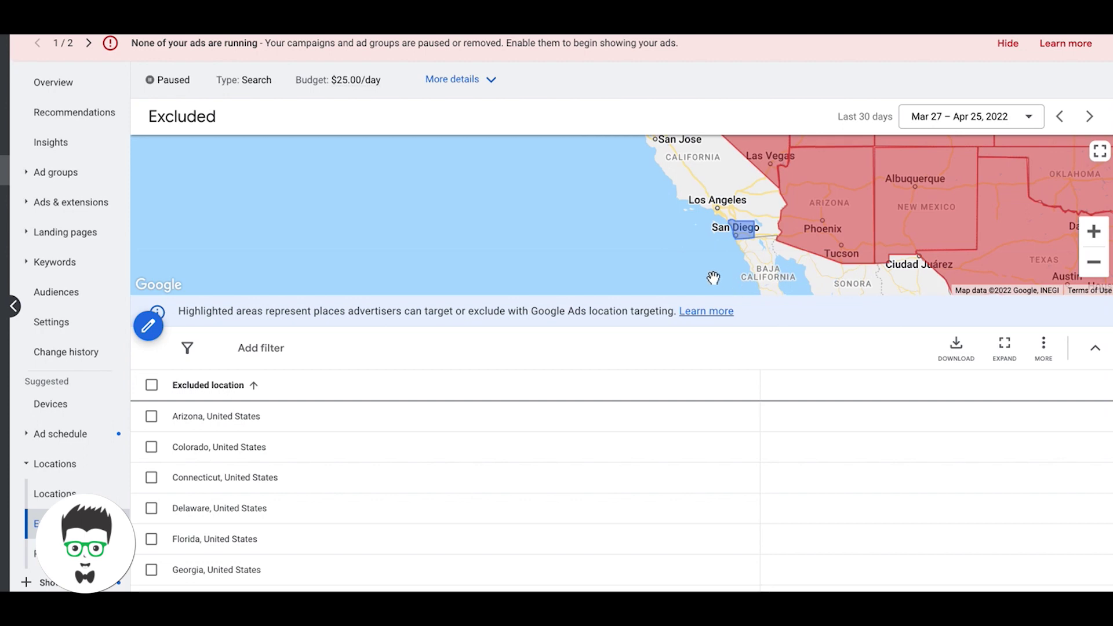
Exclude Mexico and the Los Angeles CA DMA region from the campaign
{"action": "left_click", "coordinate": [149, 325]}
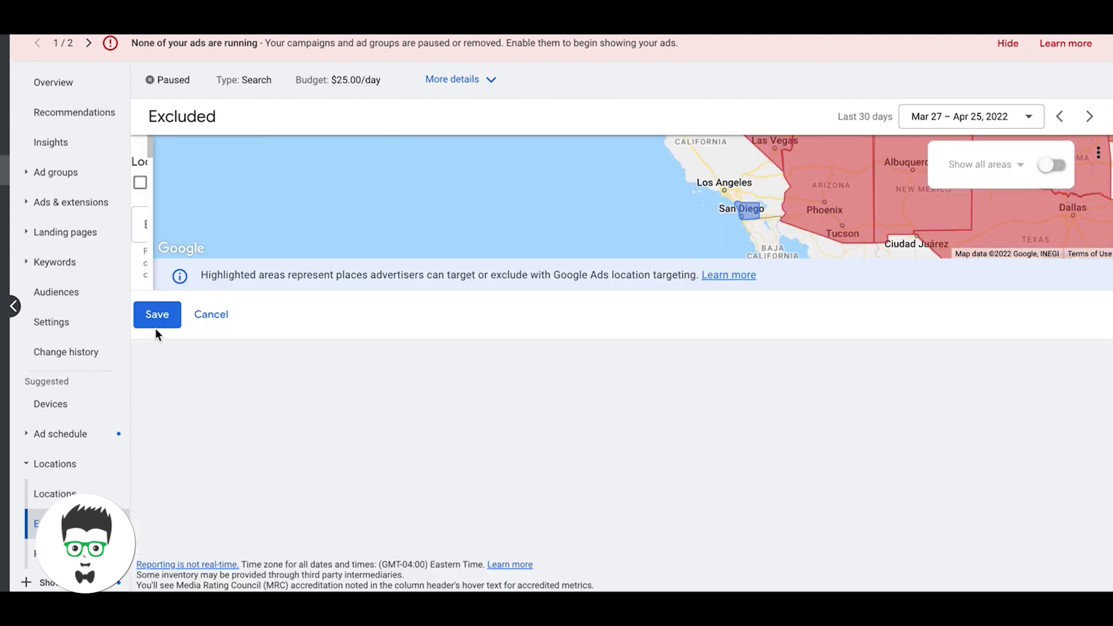
{"action": "type", "text": "mexico"}
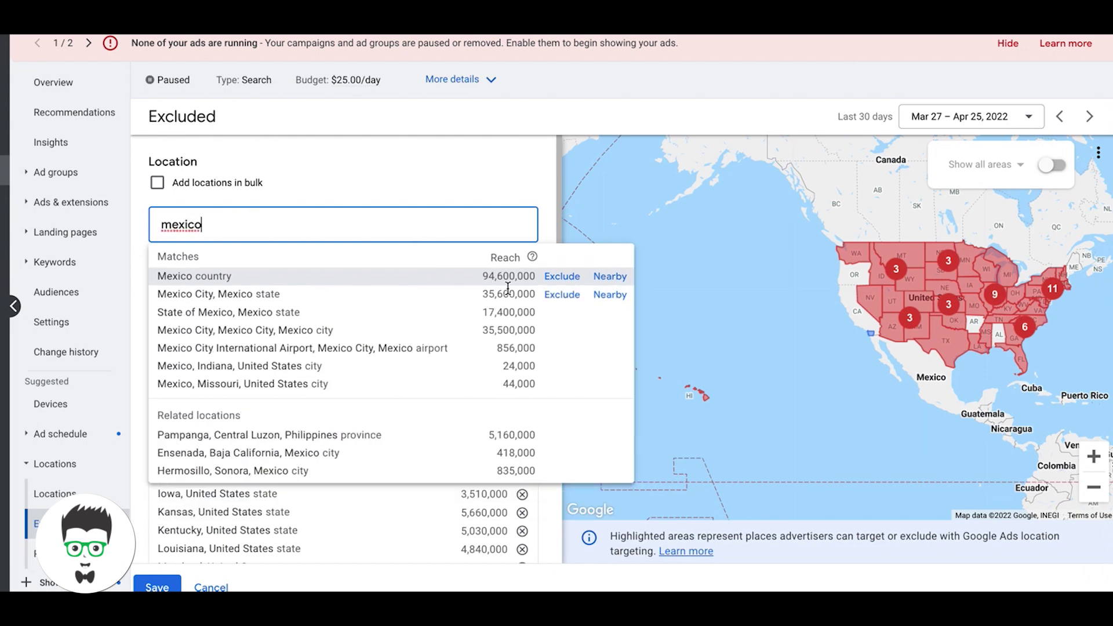
{"action": "left_click", "coordinate": [559, 276]}
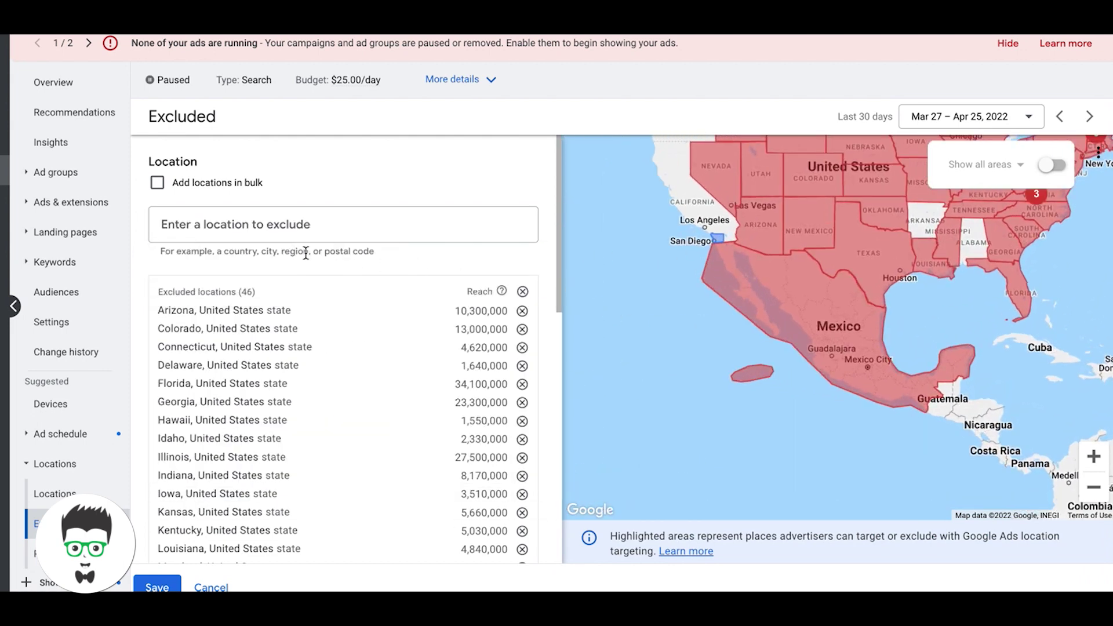
{"action": "left_click", "coordinate": [233, 225]}
{"action": "type", "text": "los ang"}
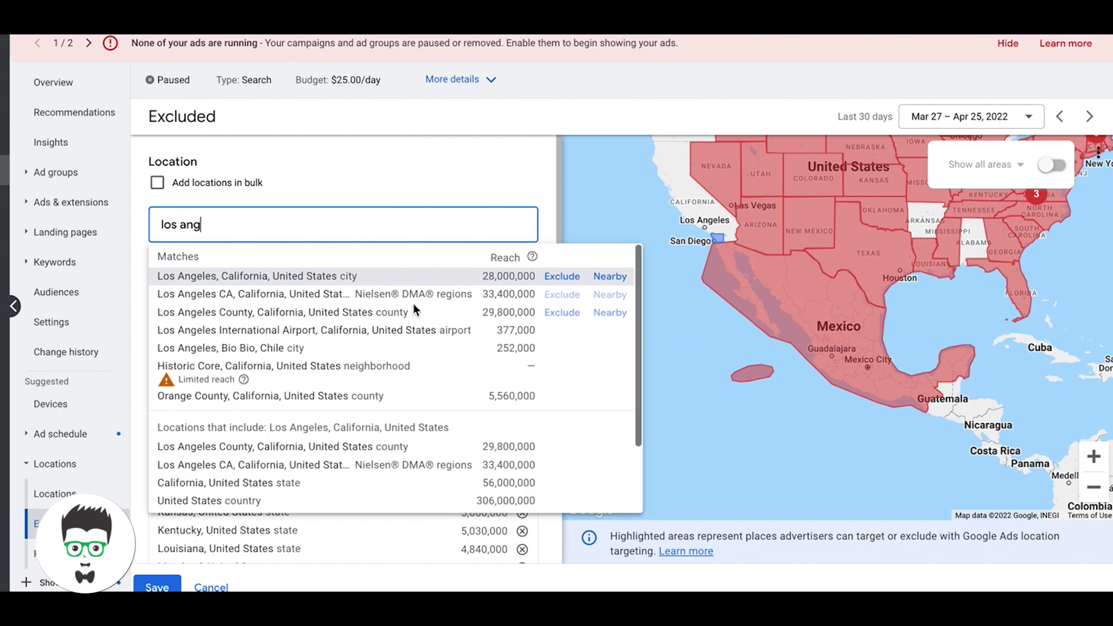
{"action": "left_click", "coordinate": [561, 296]}
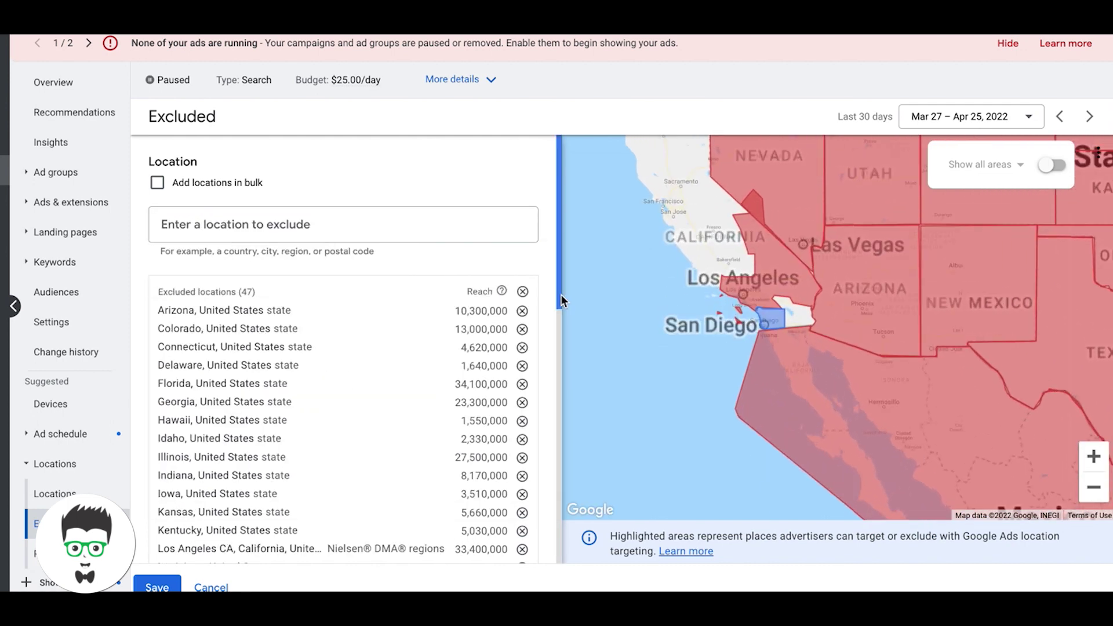
Exclude the Bakersfield CA DMA region and zoom the map out over California
{"action": "left_click", "coordinate": [200, 210]}
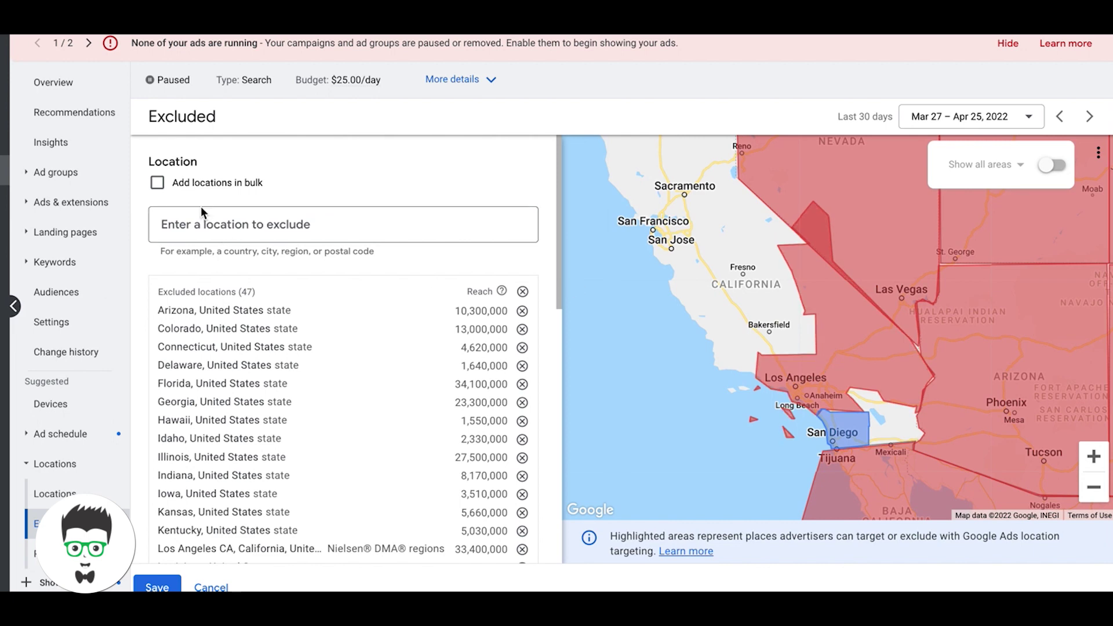
{"action": "type", "text": "ba"}
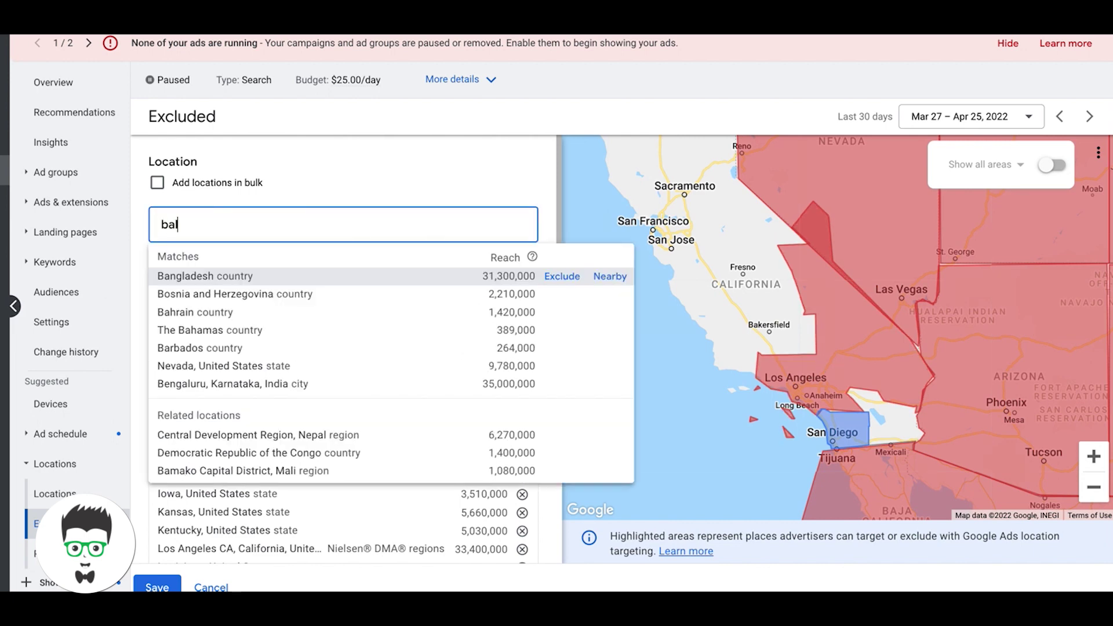
{"action": "type", "text": "l"}
{"action": "key", "text": "BackSpace"}
{"action": "type", "text": "kers"}
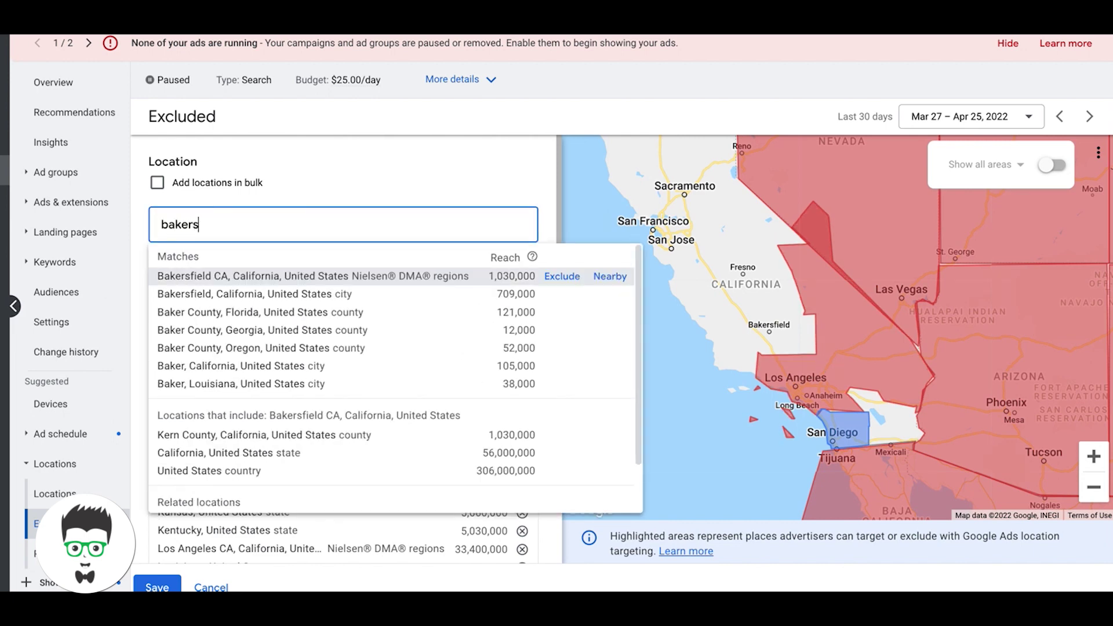
{"action": "left_click", "coordinate": [561, 276]}
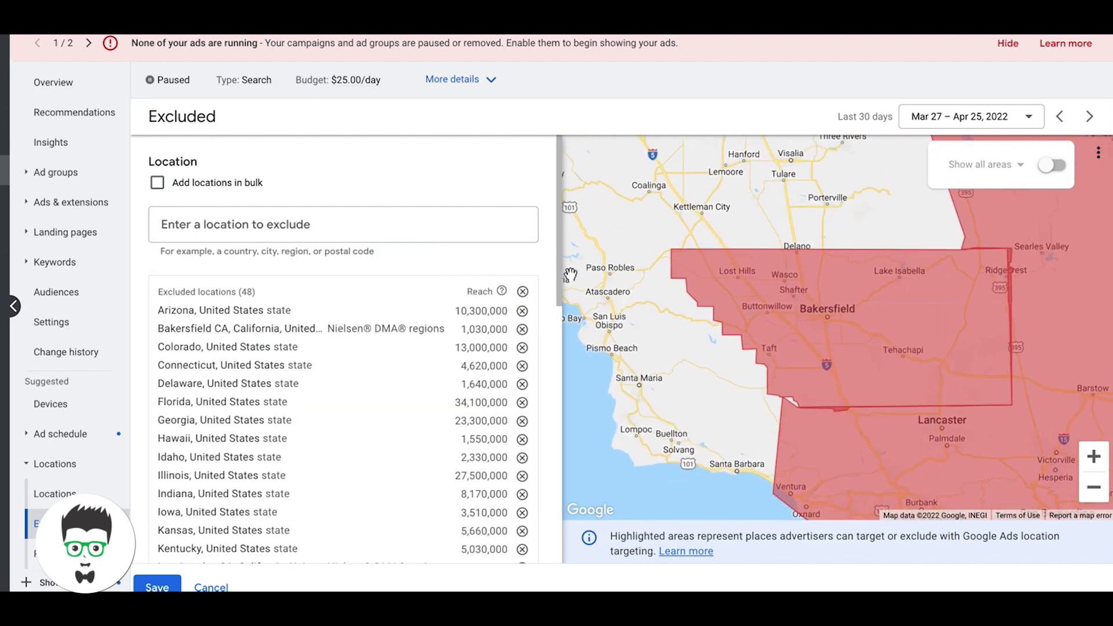
{"action": "left_click", "coordinate": [1100, 484]}
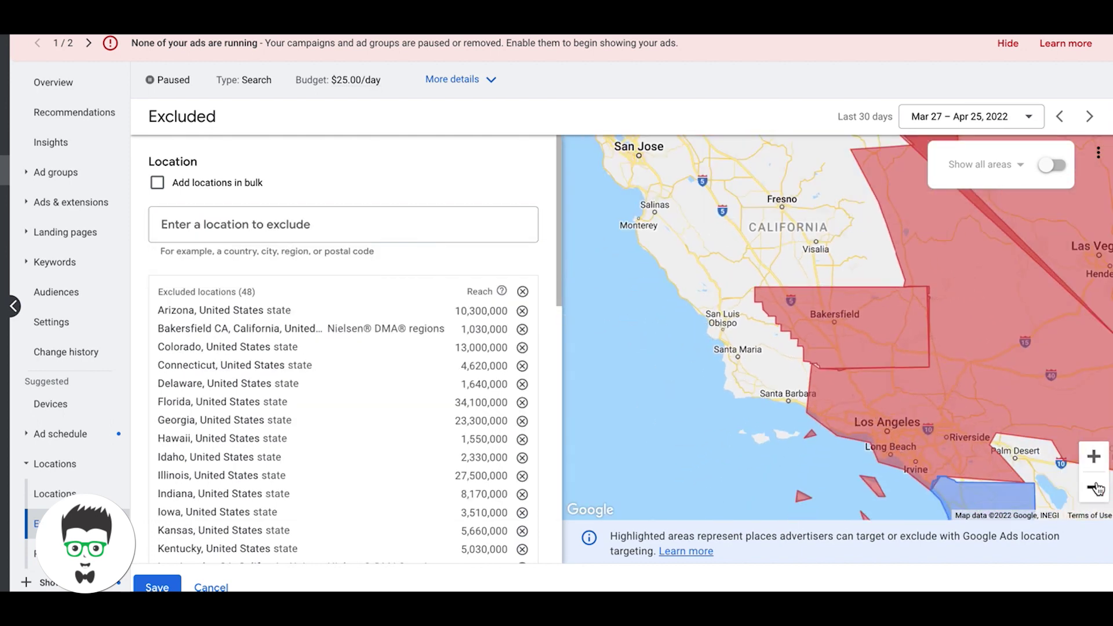
{"action": "left_click", "coordinate": [1100, 485]}
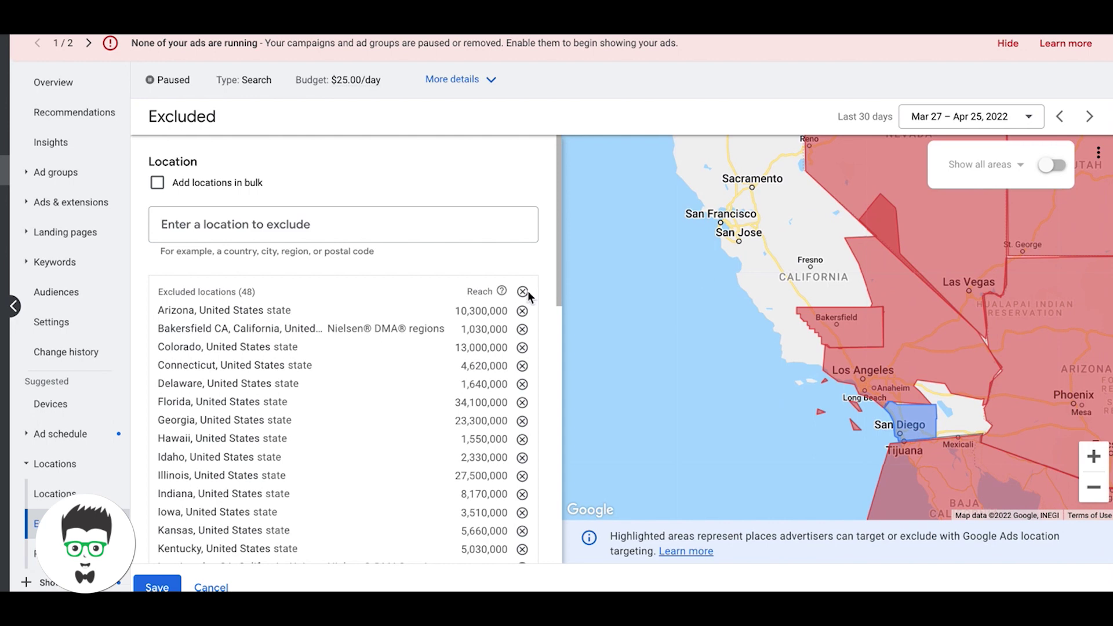
Exclude the Fresno-Visalia and San Francisco-Oakland-San Jose DMA regions
{"action": "left_click", "coordinate": [245, 218]}
{"action": "type", "text": "frenso"}
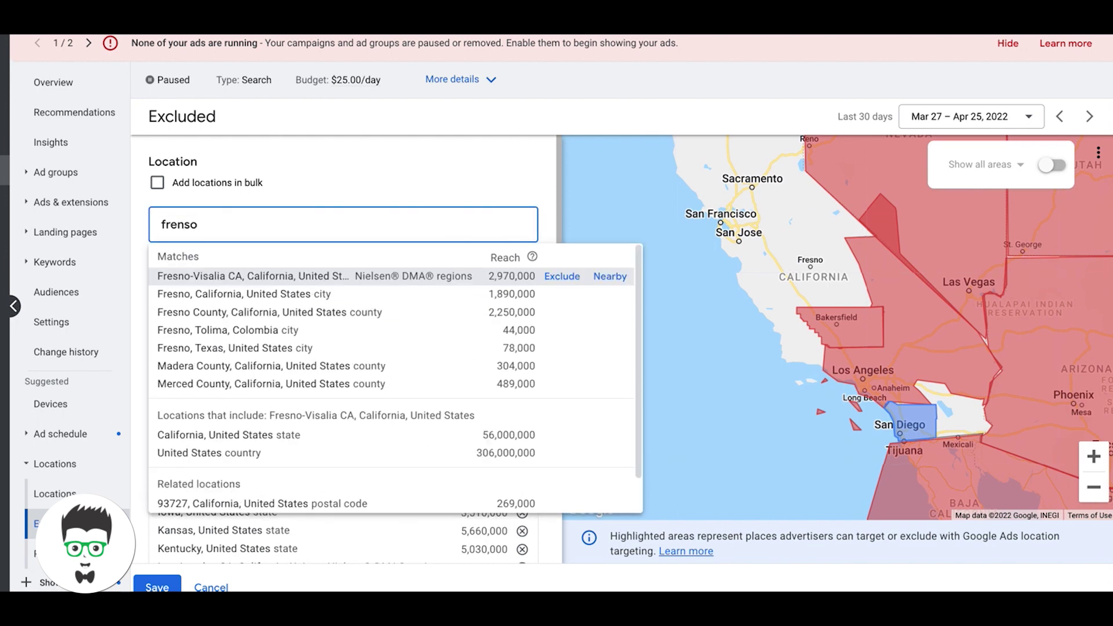
{"action": "left_click", "coordinate": [559, 280]}
{"action": "left_click", "coordinate": [303, 230]}
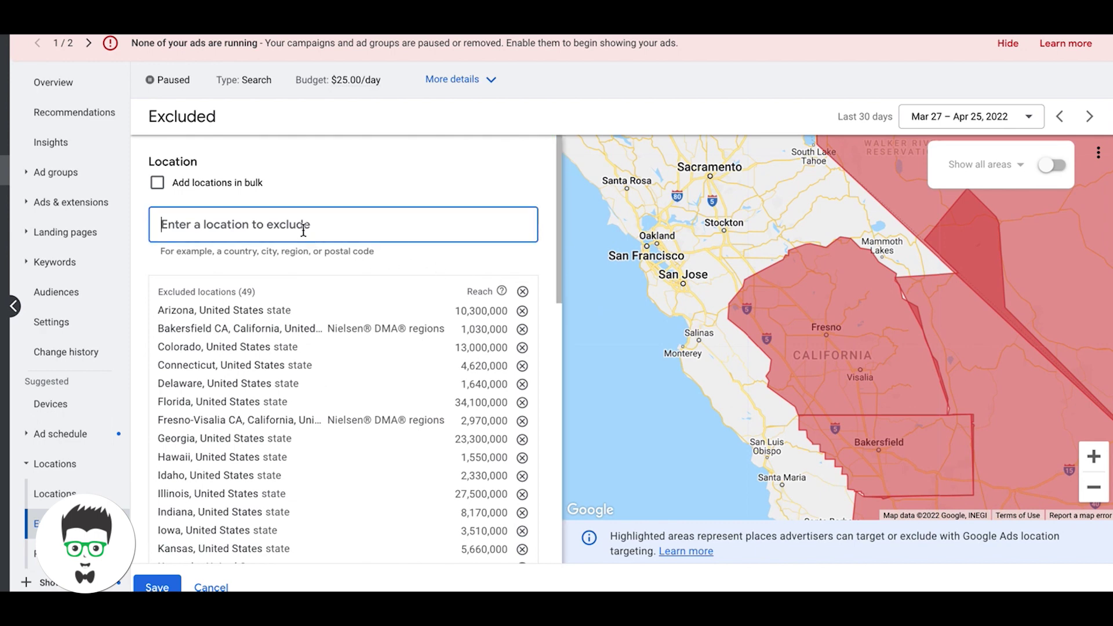
{"action": "type", "text": "san jose"}
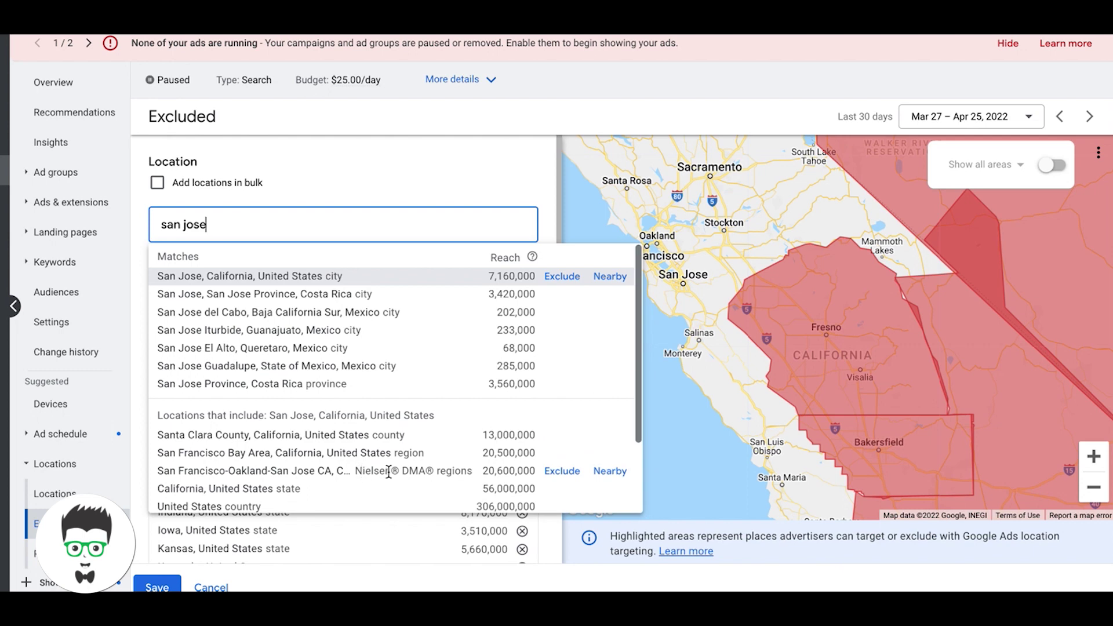
{"action": "left_click", "coordinate": [560, 471]}
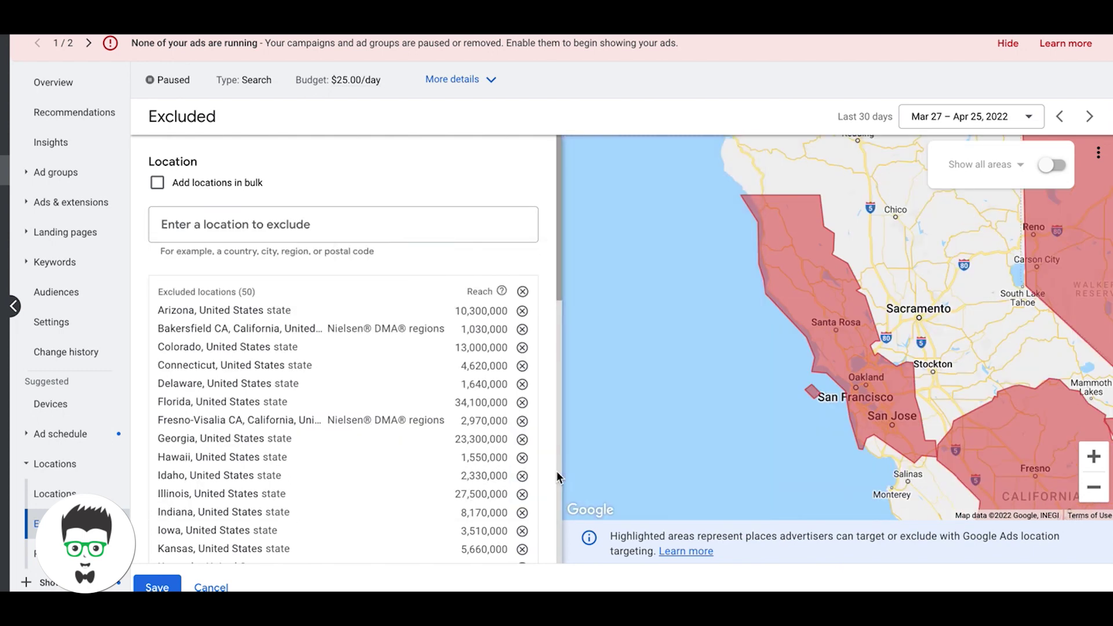
Exclude the Sacramento-Stockton-Modesto DMA region and pan the map back toward San Diego
{"action": "left_click", "coordinate": [262, 219]}
{"action": "type", "text": "sa"}
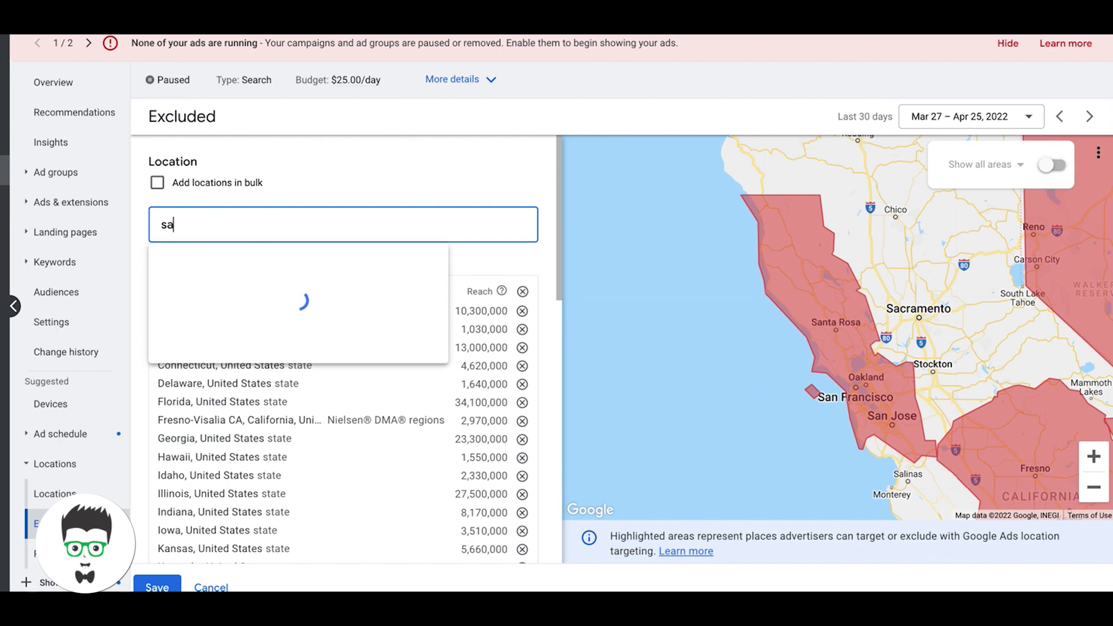
{"action": "type", "text": "cram"}
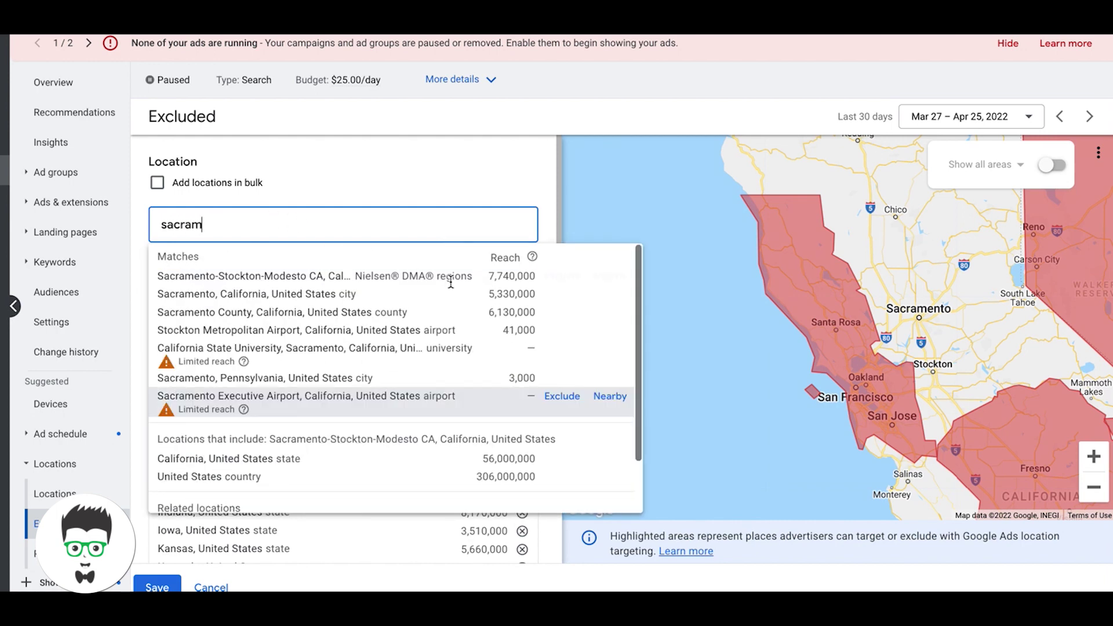
{"action": "left_click", "coordinate": [553, 274]}
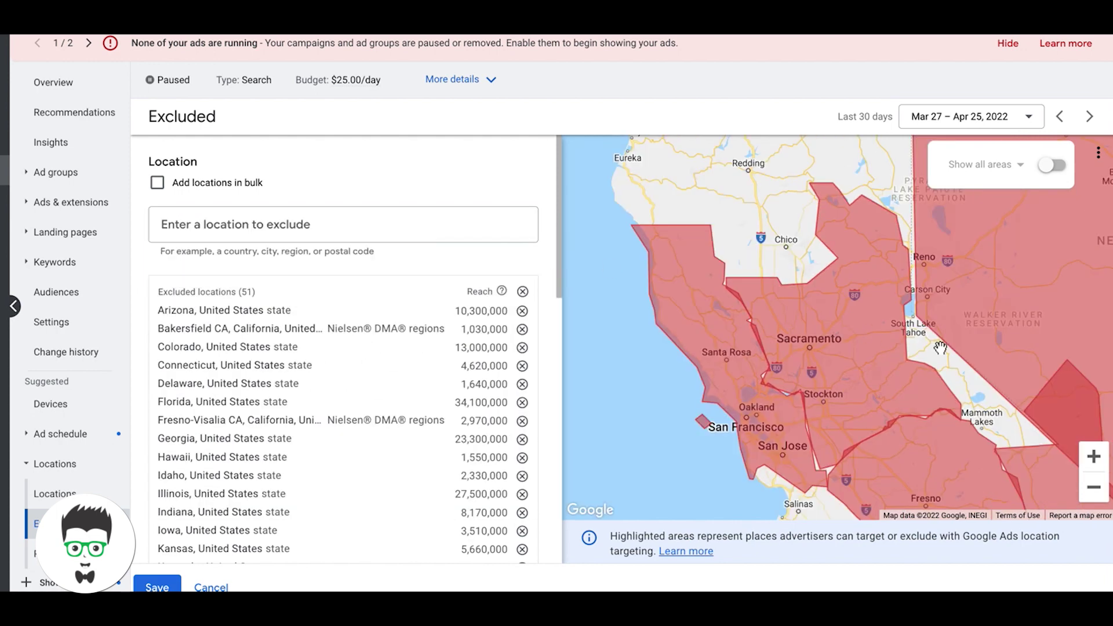
{"action": "left_click_drag", "start_coordinate": [976, 481], "coordinate": [884, 168]}
{"action": "left_click_drag", "start_coordinate": [1089, 429], "coordinate": [827, 337]}
Exclude the city of Palm Desert and the Palm Springs CA DMA region
{"action": "left_click", "coordinate": [389, 229]}
{"action": "type", "text": "pa"}
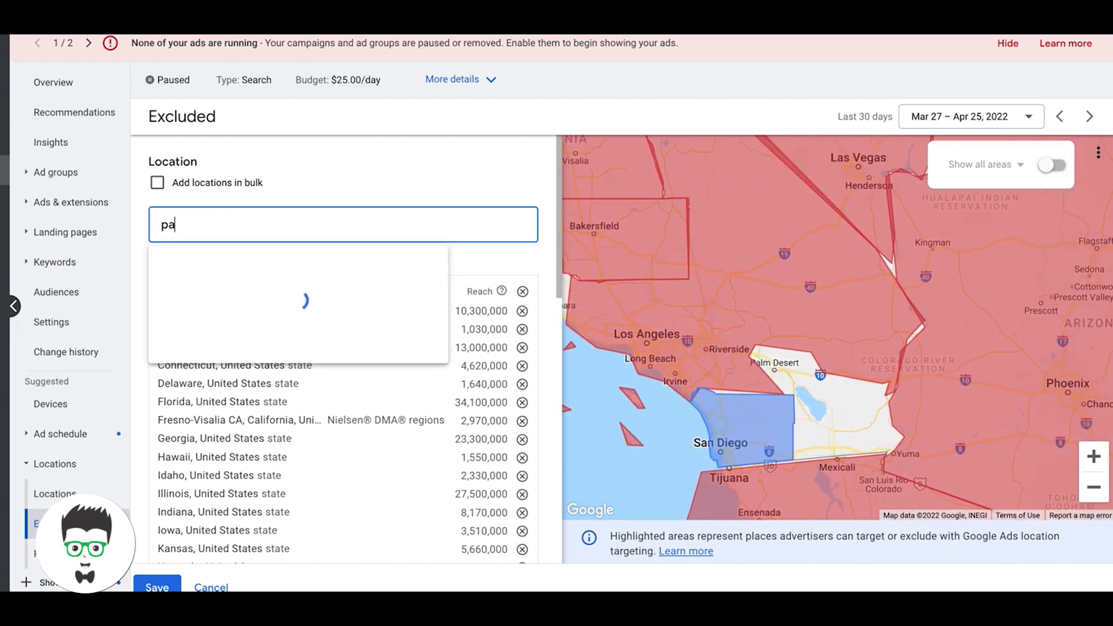
{"action": "type", "text": "lm desert"}
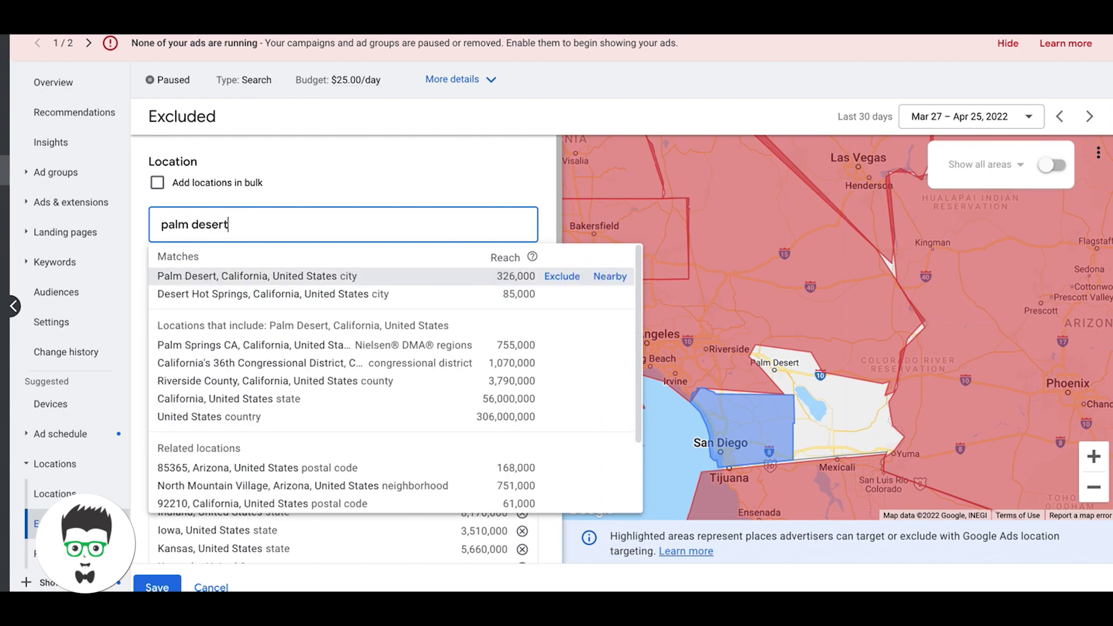
{"action": "left_click", "coordinate": [575, 277]}
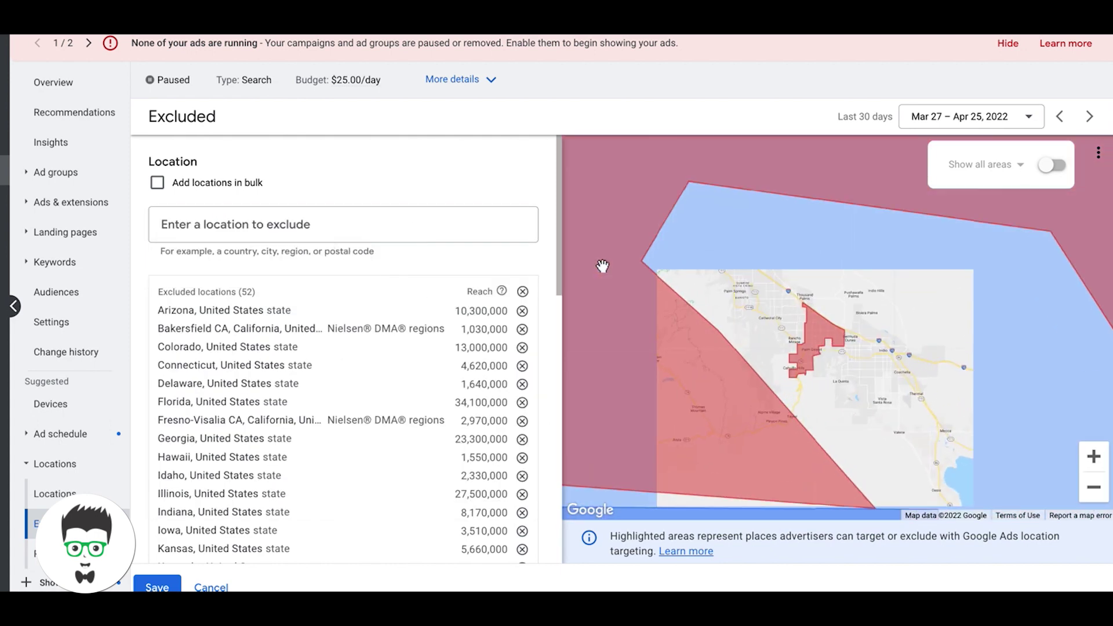
{"action": "left_click", "coordinate": [284, 208]}
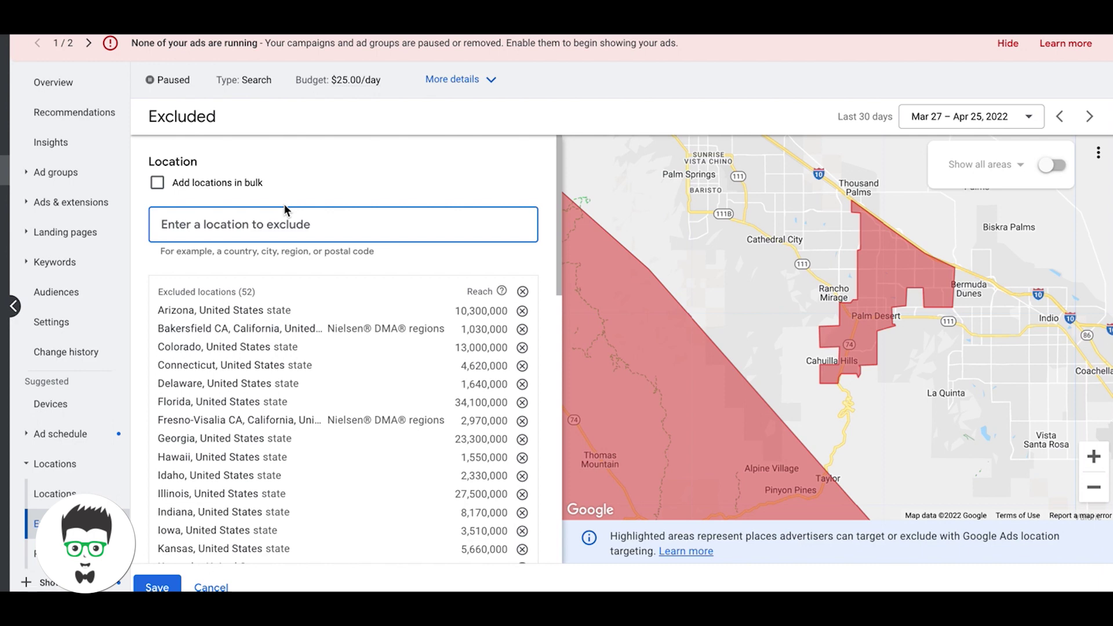
{"action": "type", "text": "palm"}
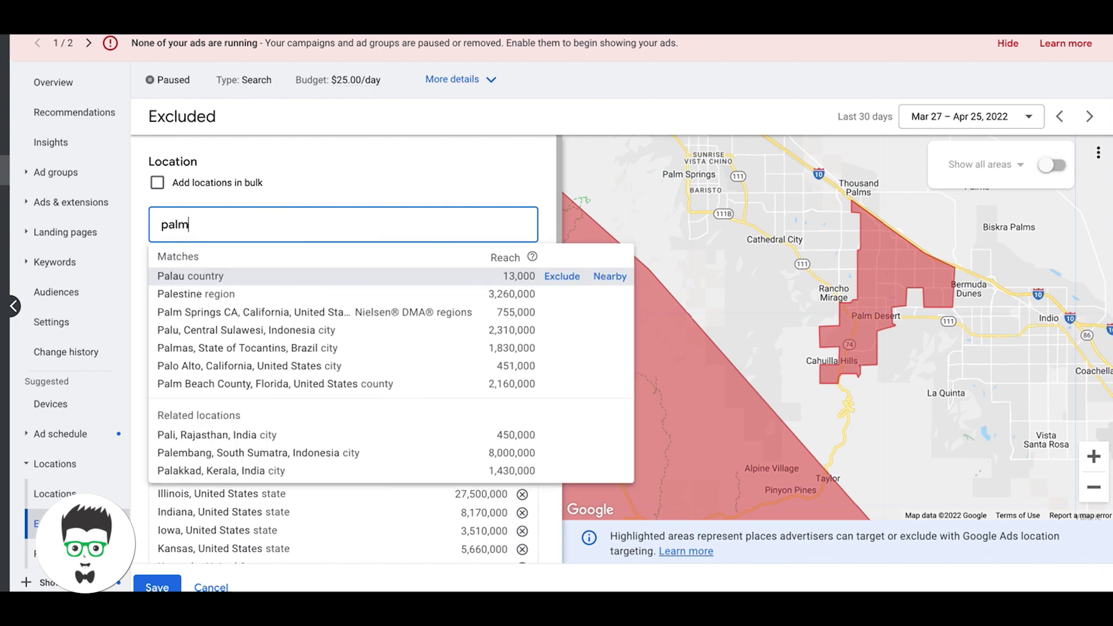
{"action": "type", "text": " deser"}
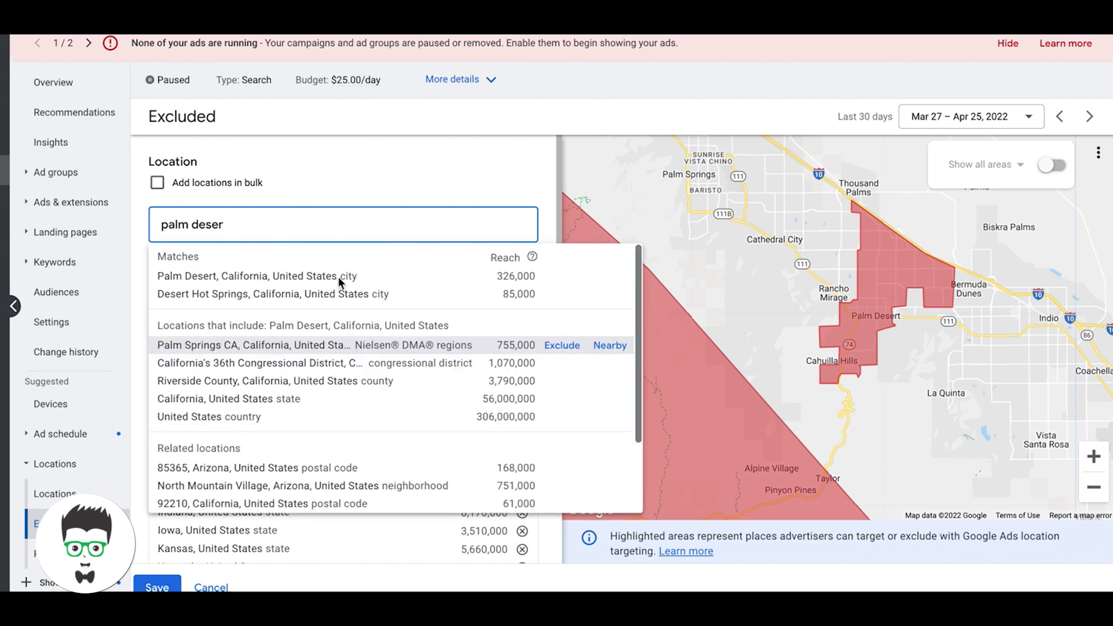
{"action": "left_click", "coordinate": [560, 347]}
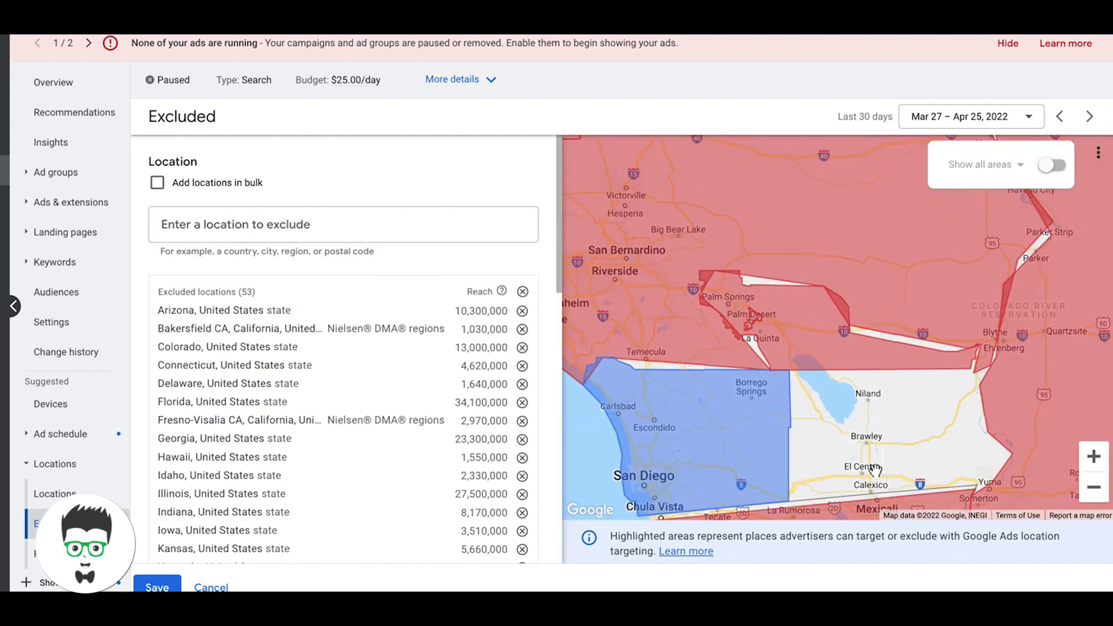
{"action": "left_click", "coordinate": [1094, 488]}
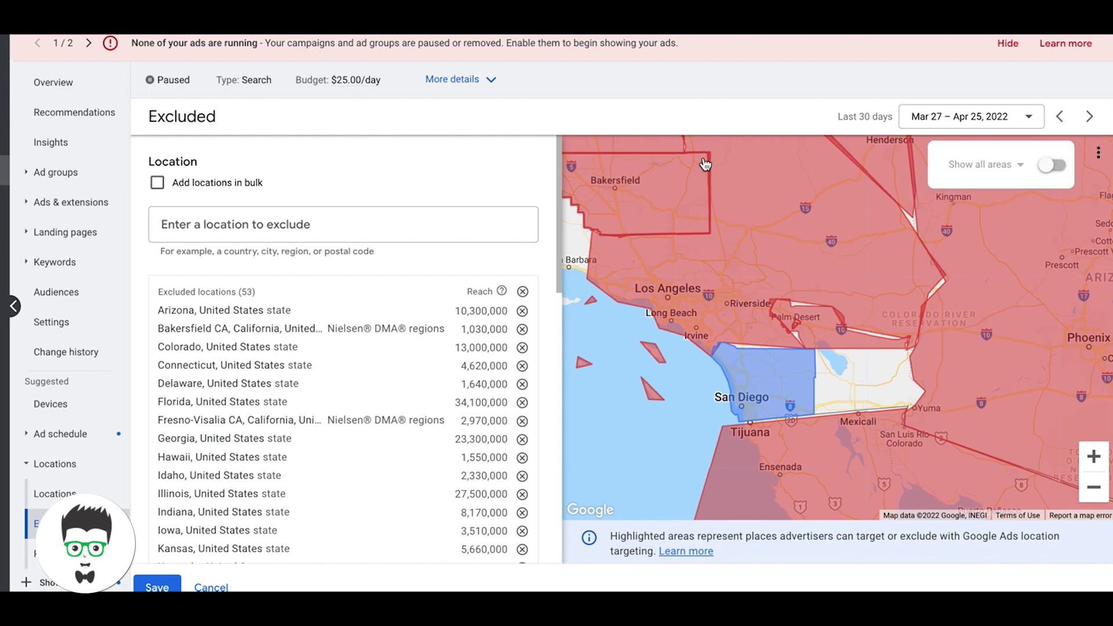
Exclude the Santa Barbara-Santa Maria-San Luis Obispo DMA, raising exclusions to 54
{"action": "left_click_drag", "start_coordinate": [754, 257], "coordinate": [892, 248]}
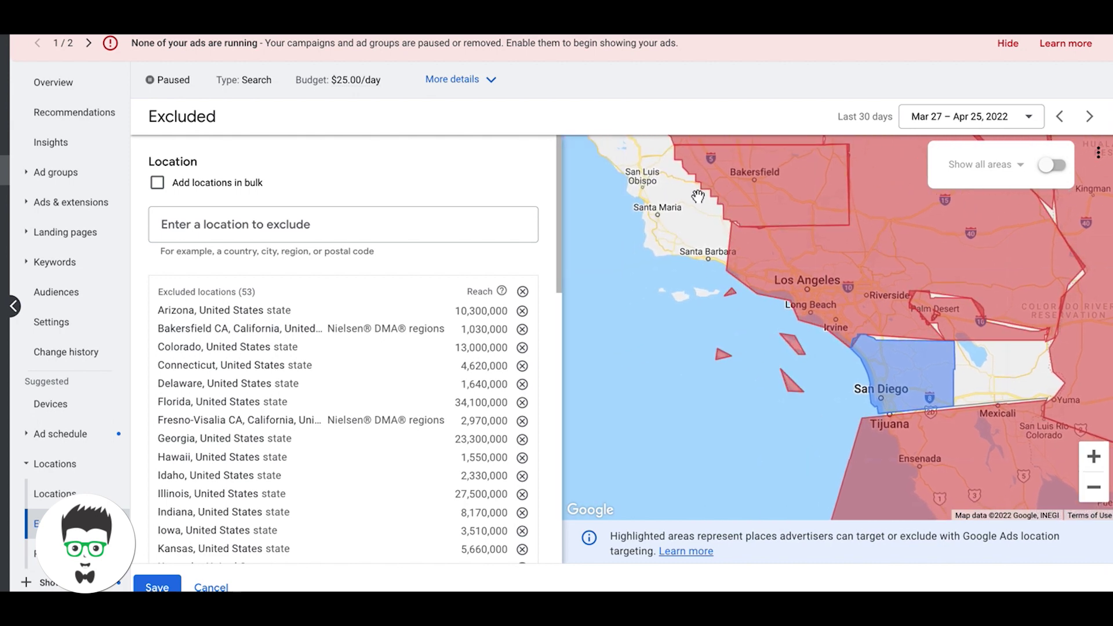
{"action": "left_click", "coordinate": [311, 226]}
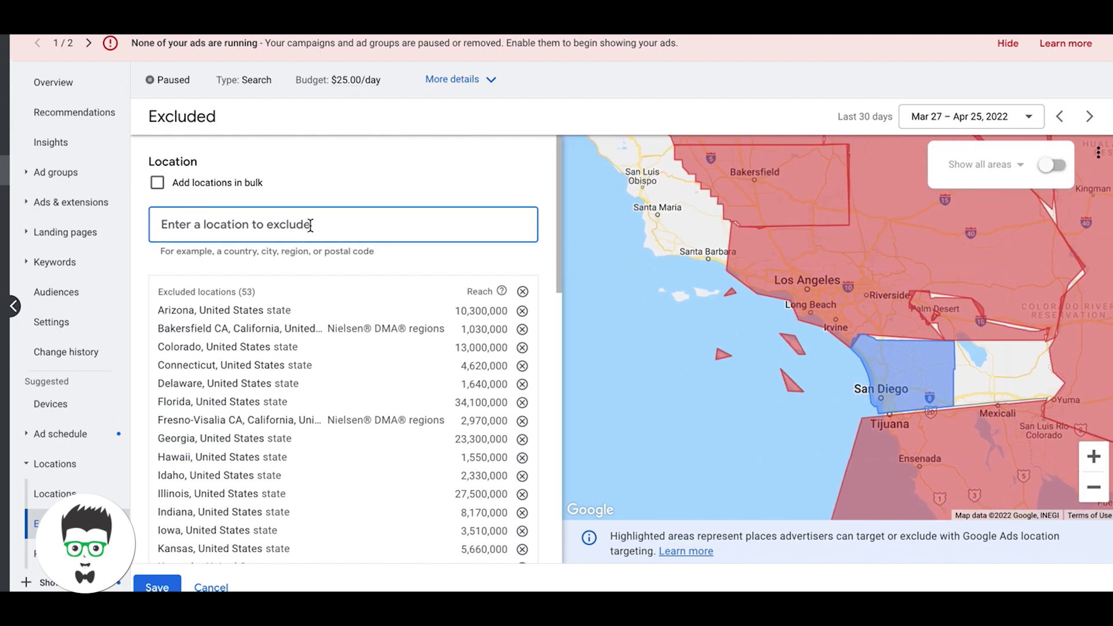
{"action": "type", "text": "santa barb"}
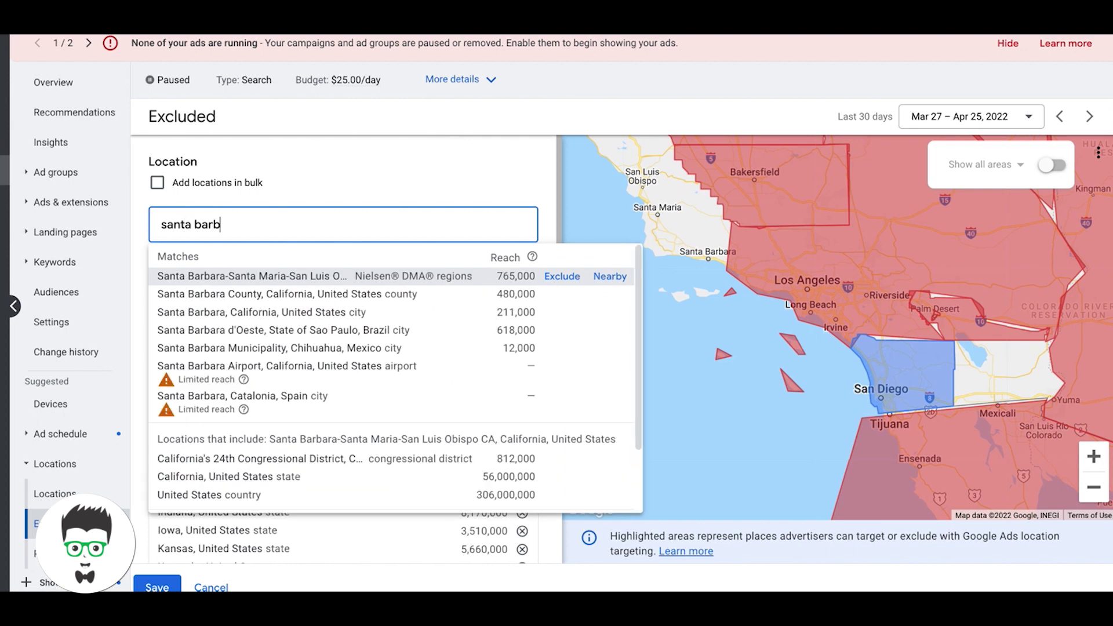
{"action": "left_click", "coordinate": [561, 276]}
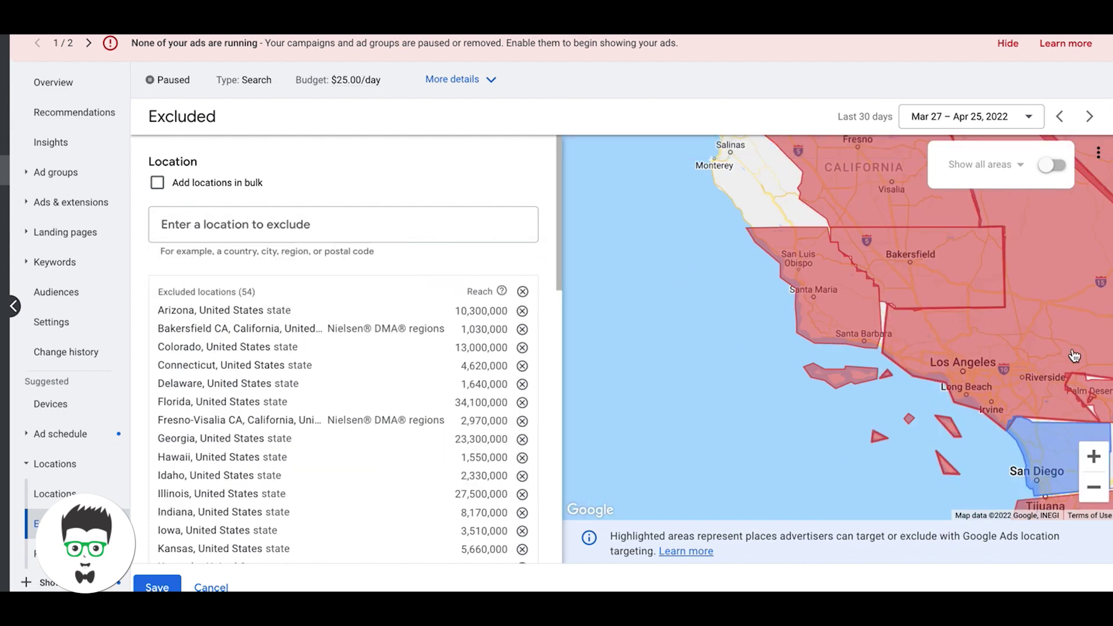
{"action": "left_click_drag", "start_coordinate": [1074, 356], "coordinate": [781, 302]}
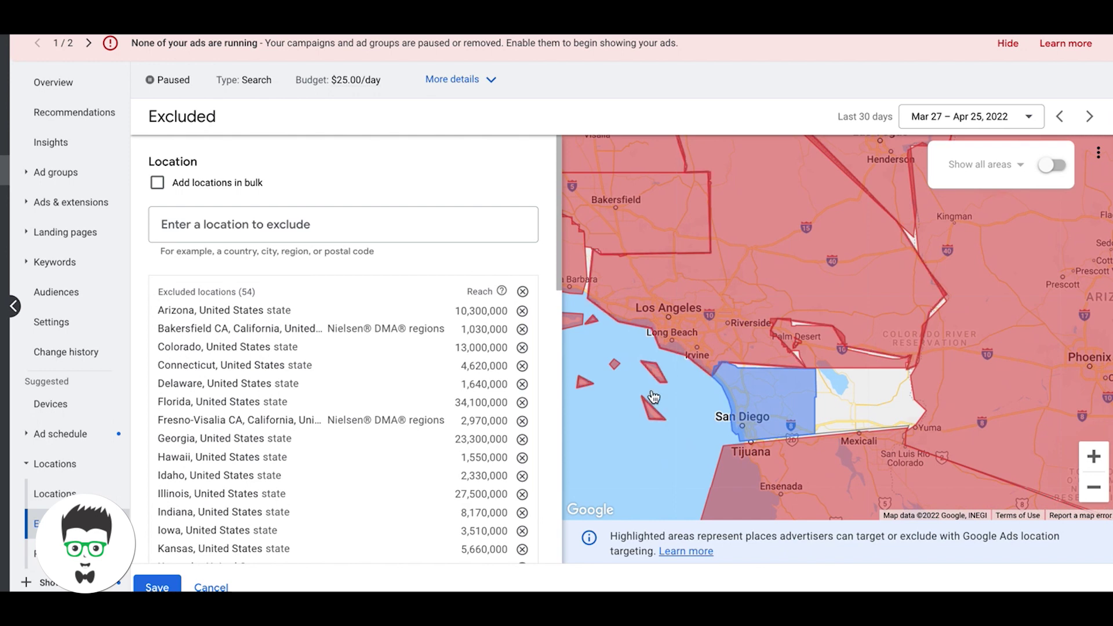